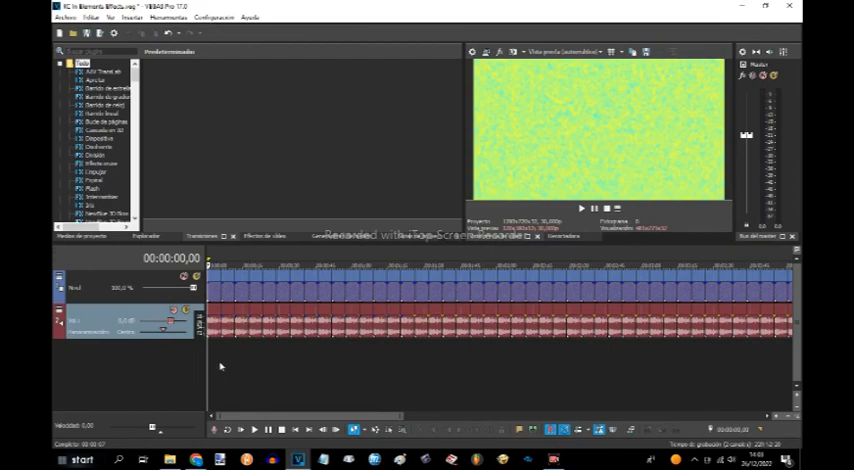
scroll(221, 366, up, 2)
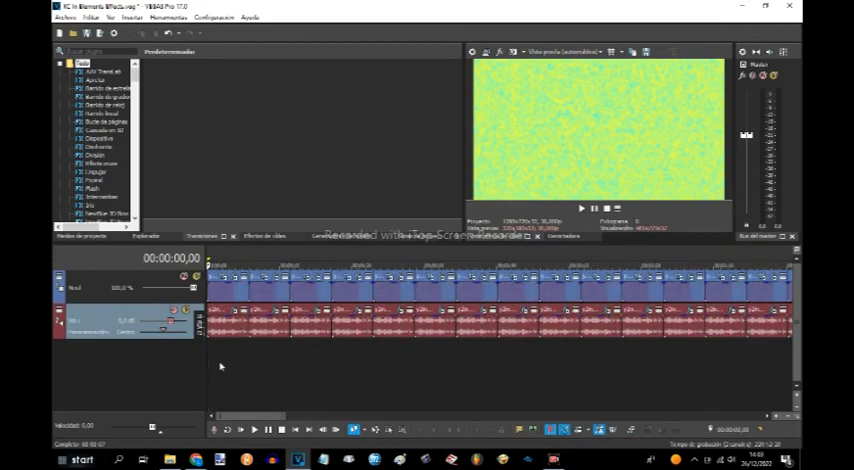
scroll(221, 366, up, 2)
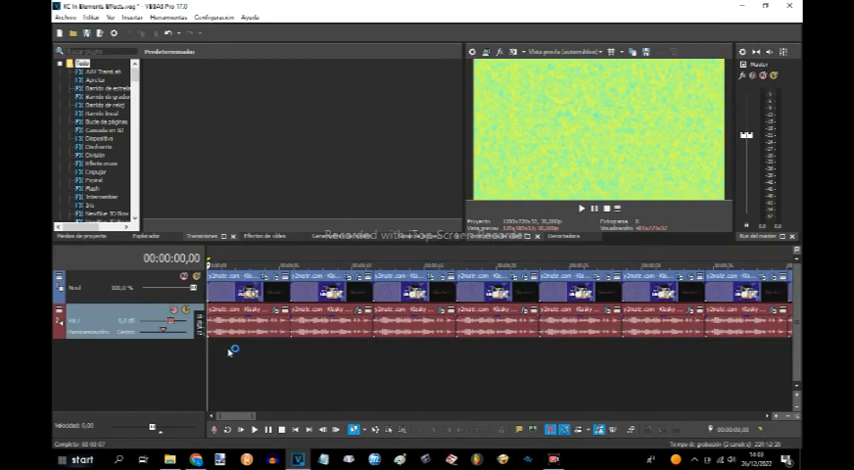
scroll(259, 344, up, 1)
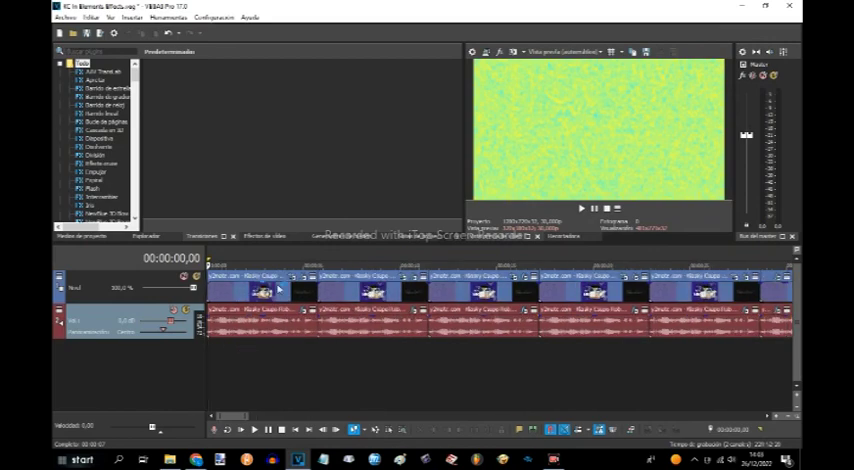
scroll(301, 279, up, 1)
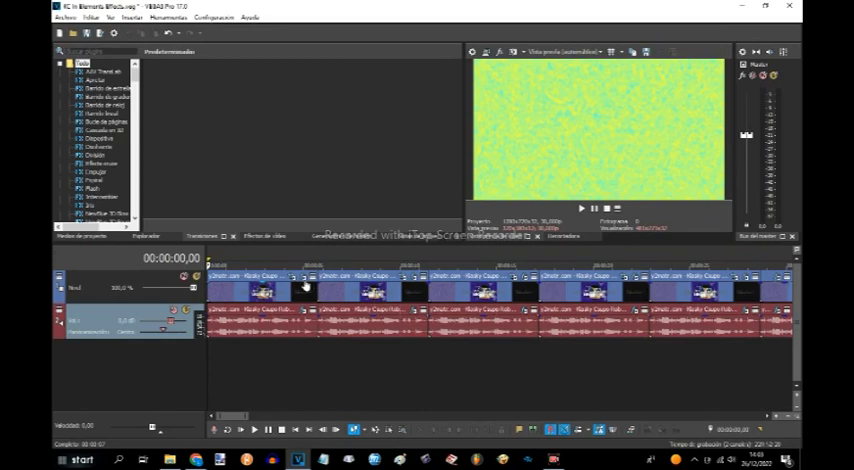
Step through the first clip's cyan, yellow and blue Gradient Map stops, then close the effects.
click(305, 284)
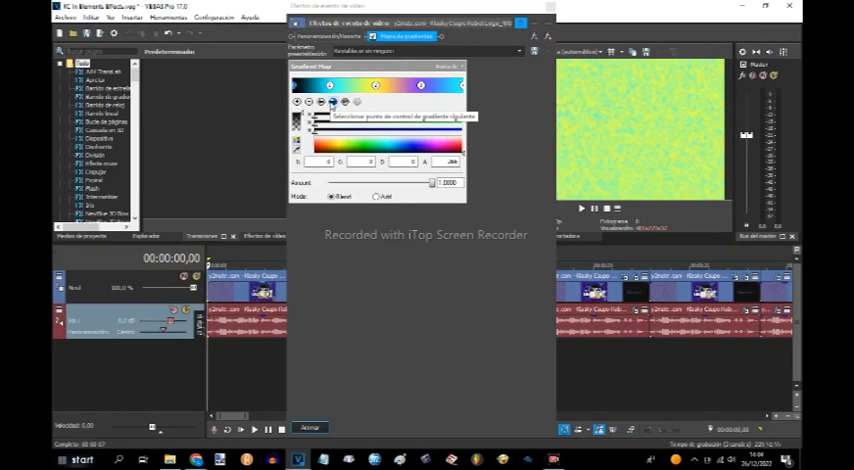
click(333, 103)
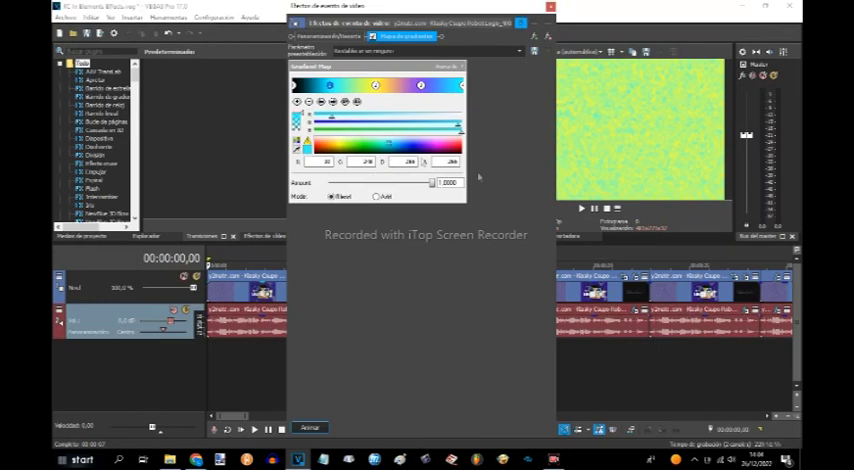
click(332, 101)
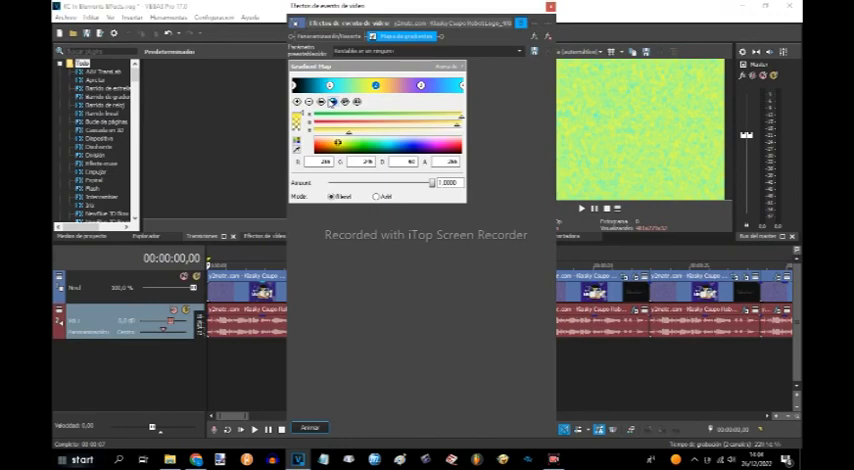
click(421, 85)
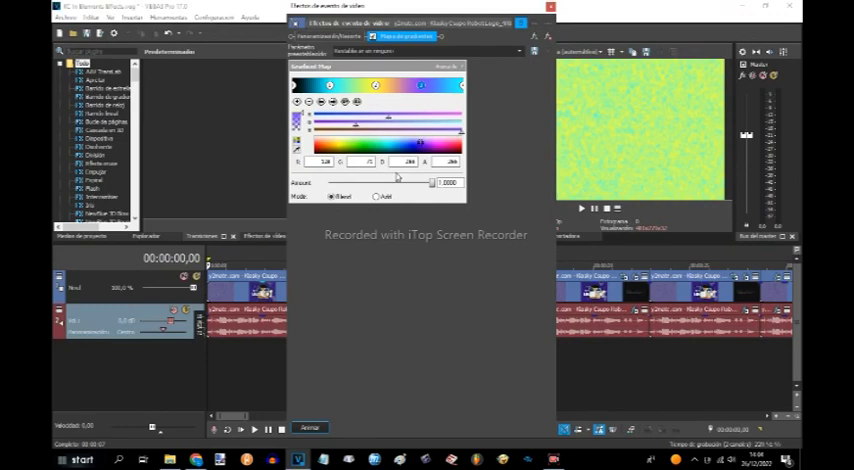
click(330, 85)
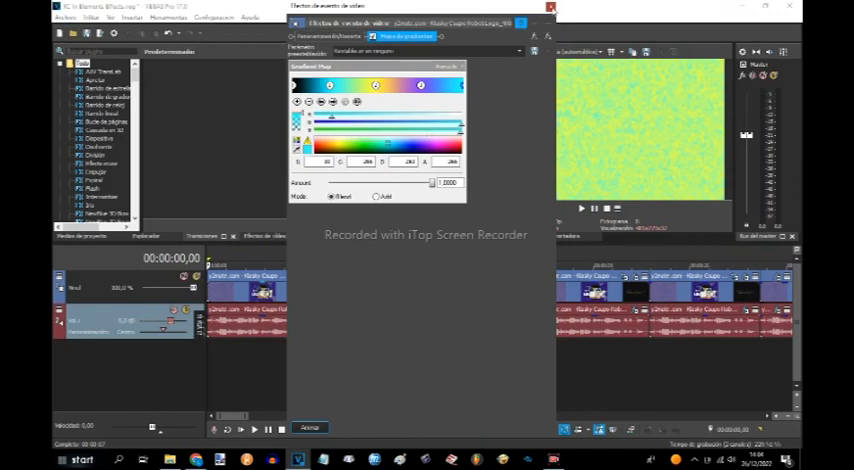
click(550, 7)
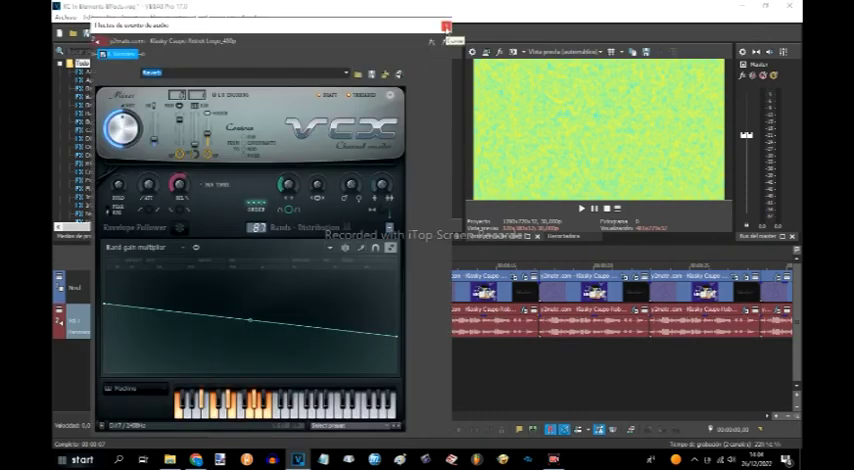
Close the vocoder, move the playhead to 00:00:12,03 and show the second clip's effects.
click(446, 27)
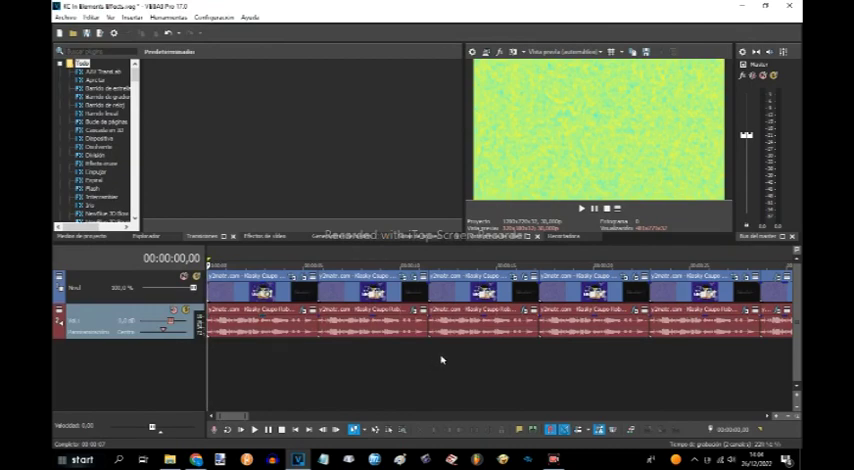
click(441, 358)
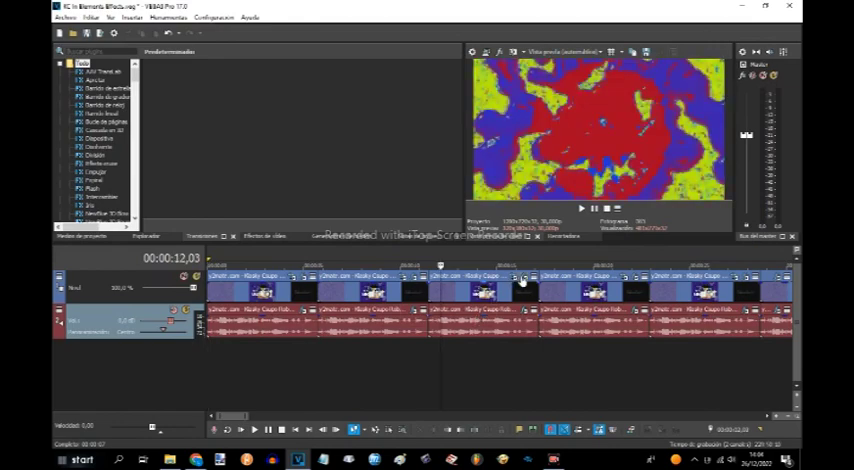
click(522, 280)
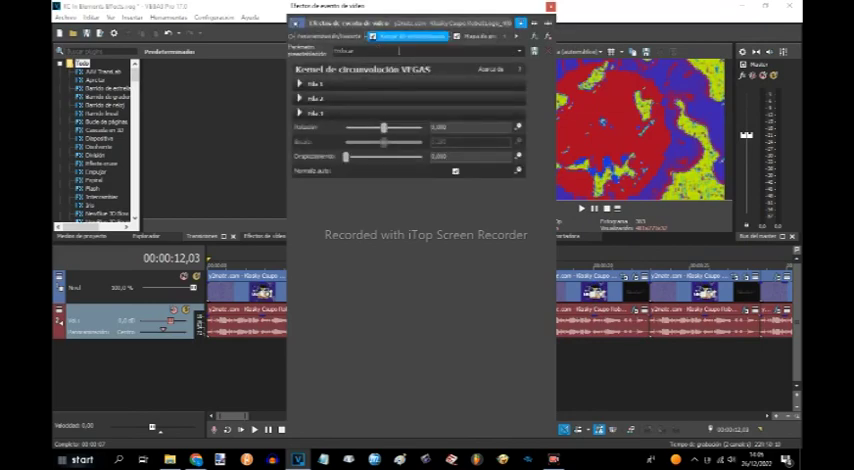
Keep Enfocar as the second clip's sharpen preset.
click(399, 50)
click(519, 50)
click(519, 50)
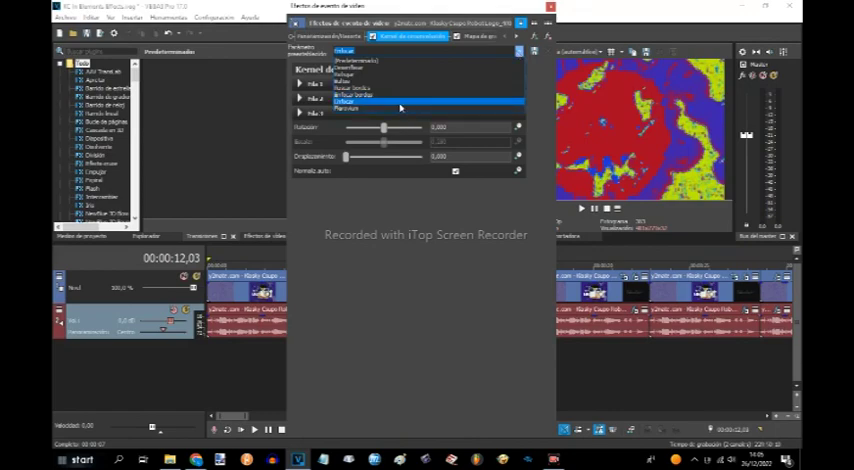
click(380, 101)
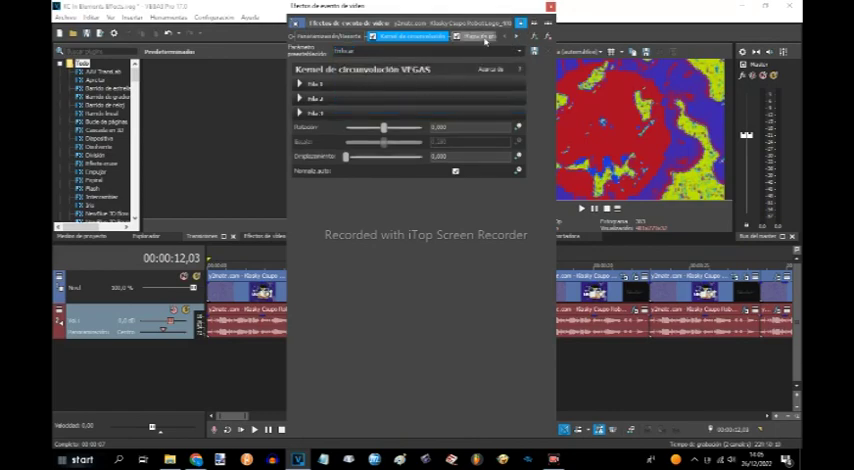
Review the second clip's yellow, violet-blue, light grey and green gradient stops, then close.
click(480, 36)
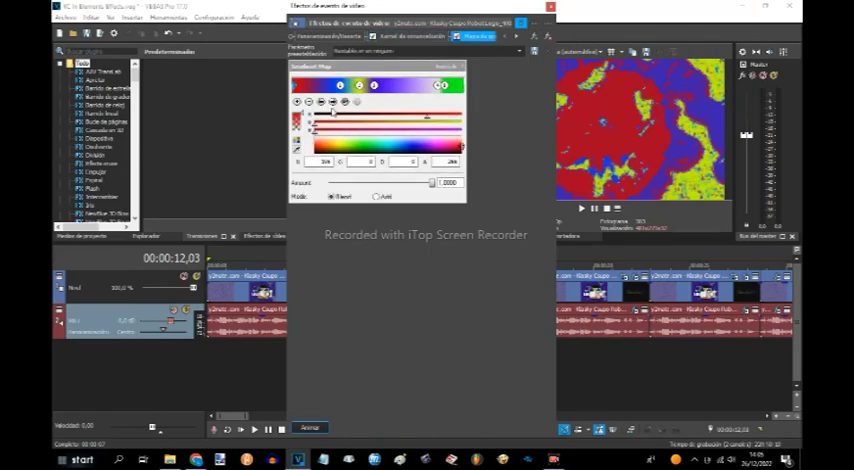
click(411, 162)
click(333, 103)
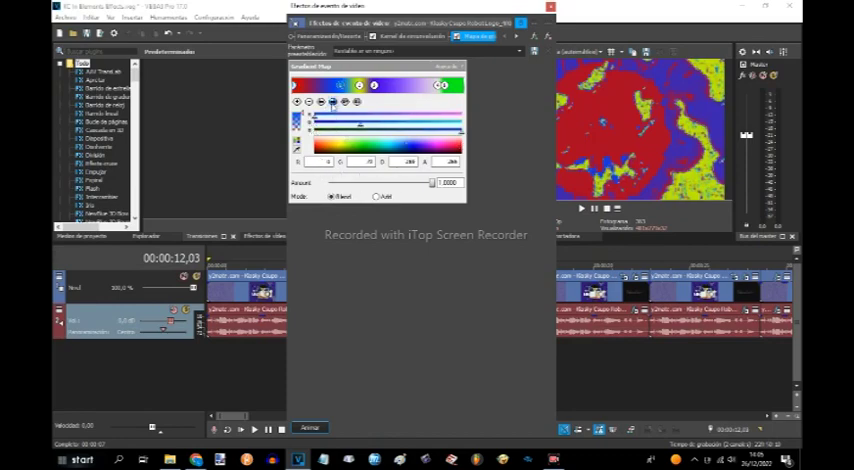
click(333, 103)
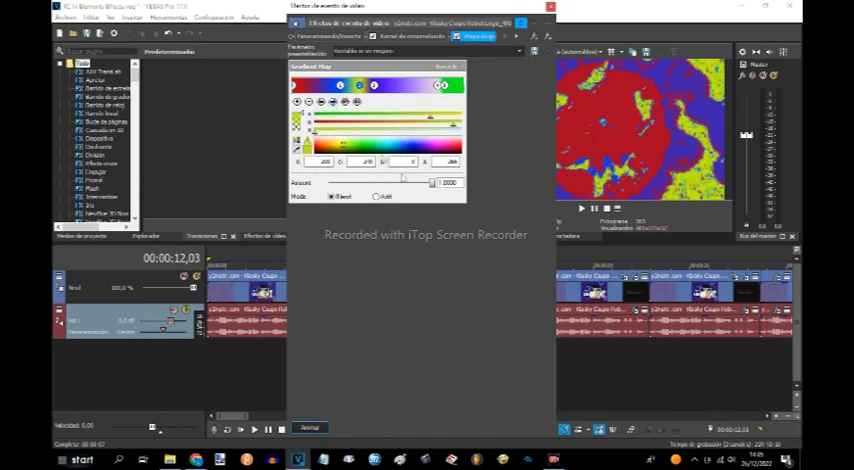
click(374, 85)
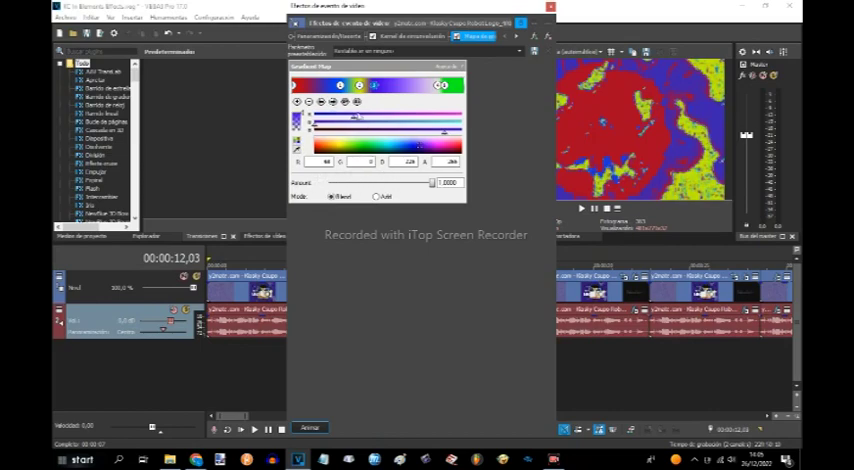
click(333, 101)
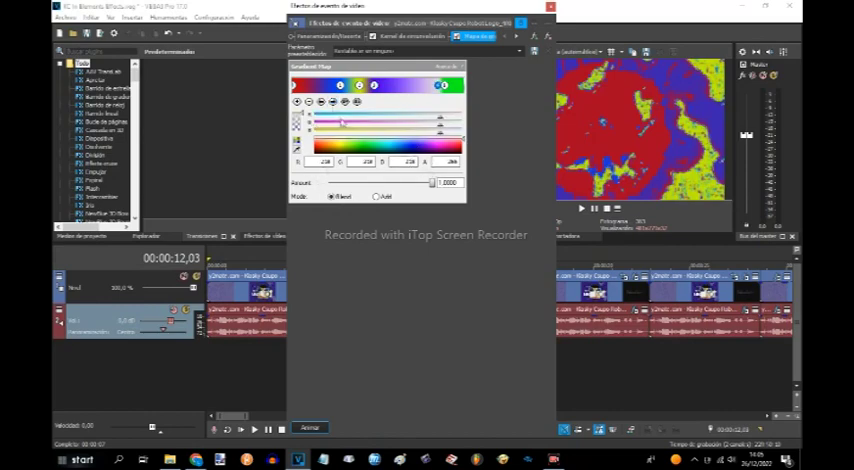
click(356, 143)
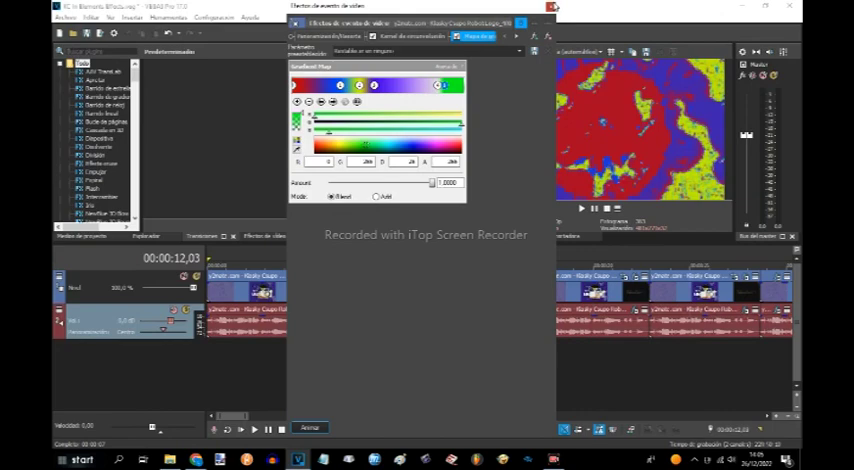
click(548, 5)
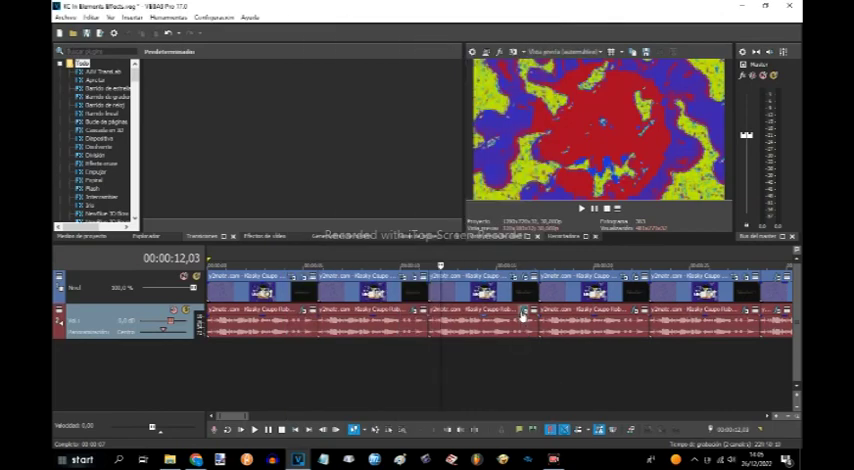
Check the second clip's vocoder, then show the effects of the third clip at 00:00:19,07.
click(522, 312)
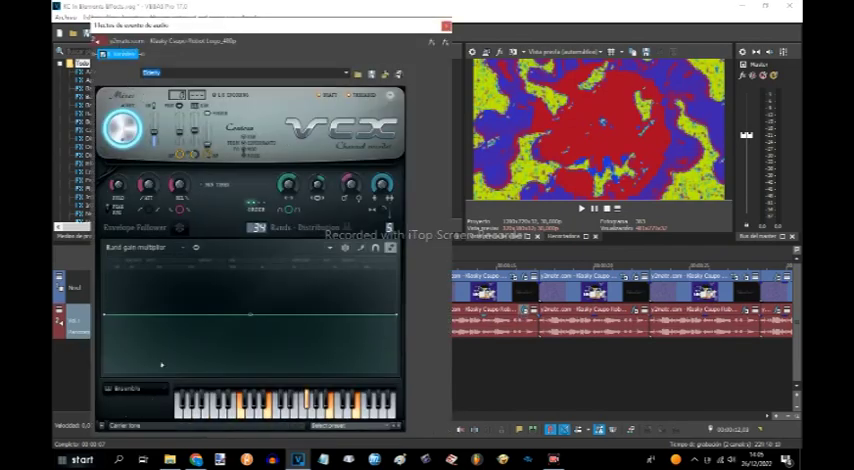
click(446, 25)
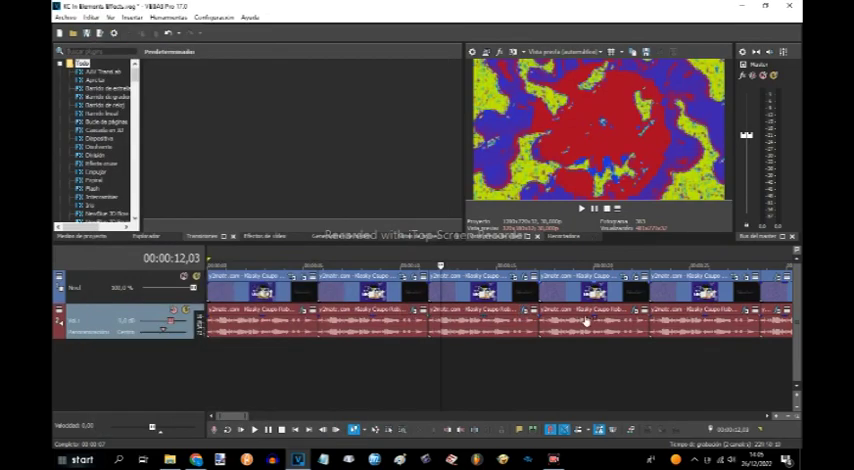
click(578, 362)
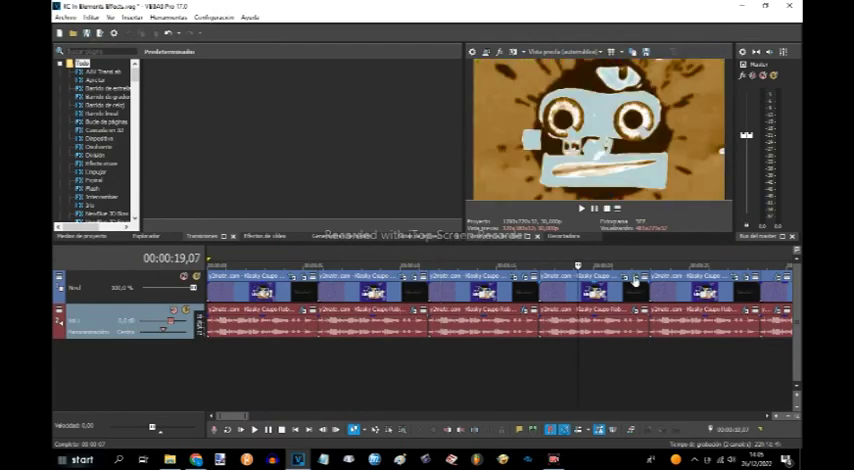
click(634, 281)
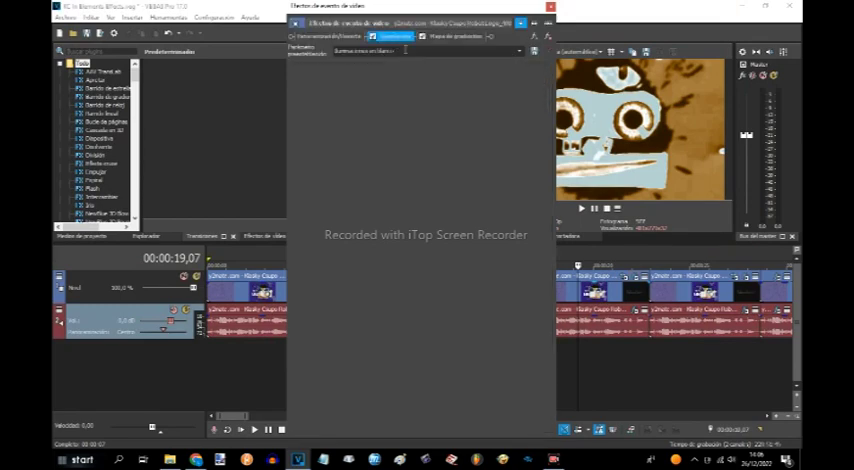
Switch the third clip's Resplandor glow to the preset one entry higher.
click(519, 51)
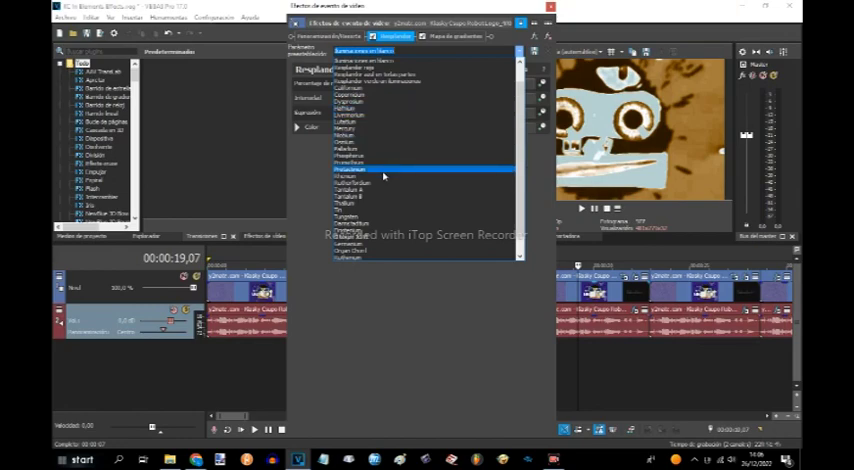
scroll(383, 180, down, 1)
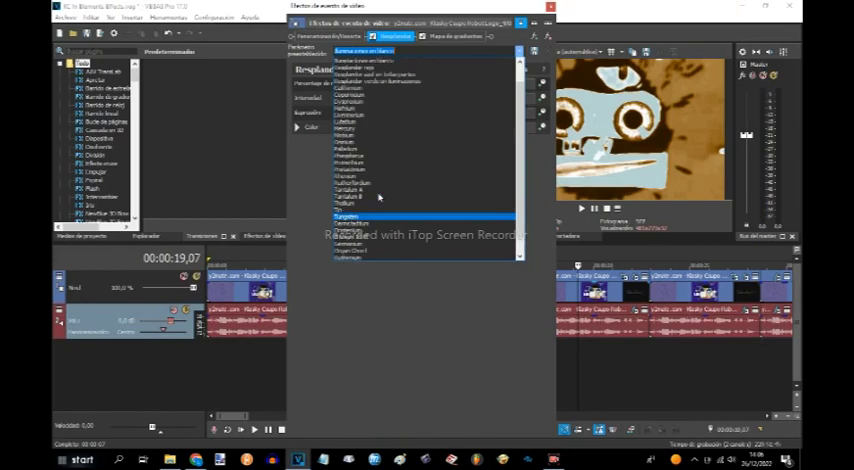
scroll(381, 190, up, 1)
scroll(381, 175, up, 1)
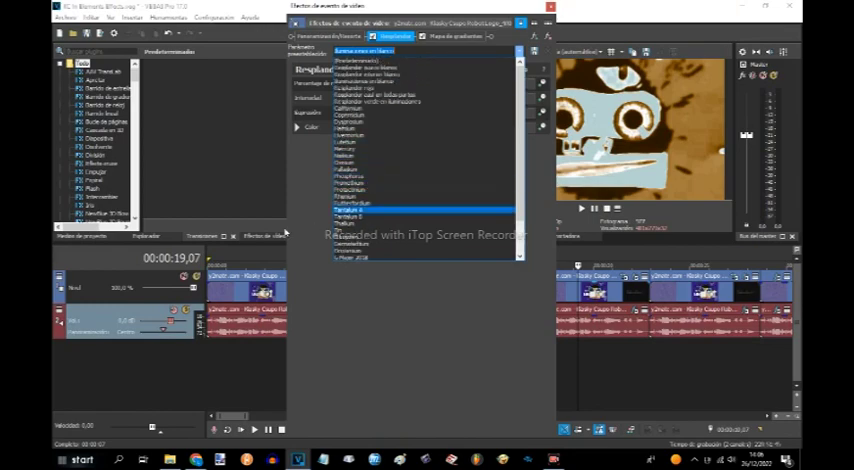
text(se)
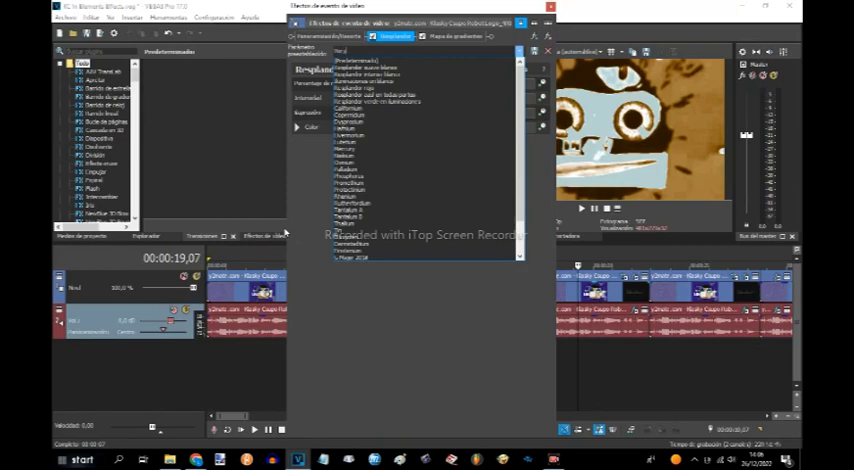
key(Return)
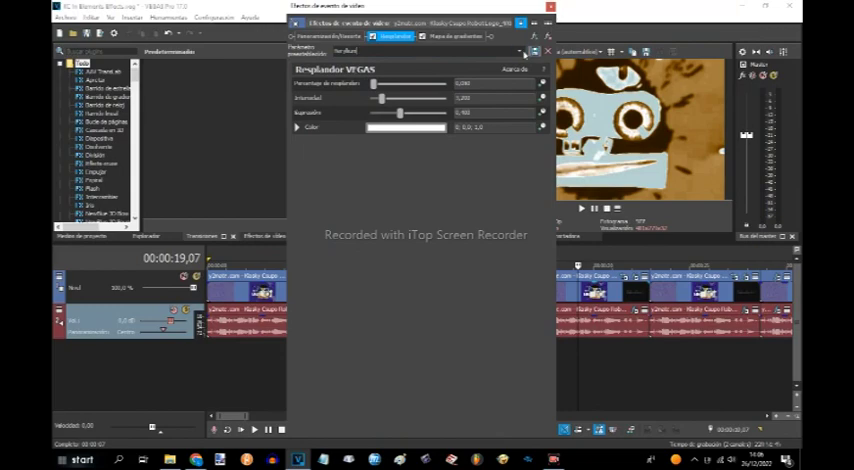
click(519, 51)
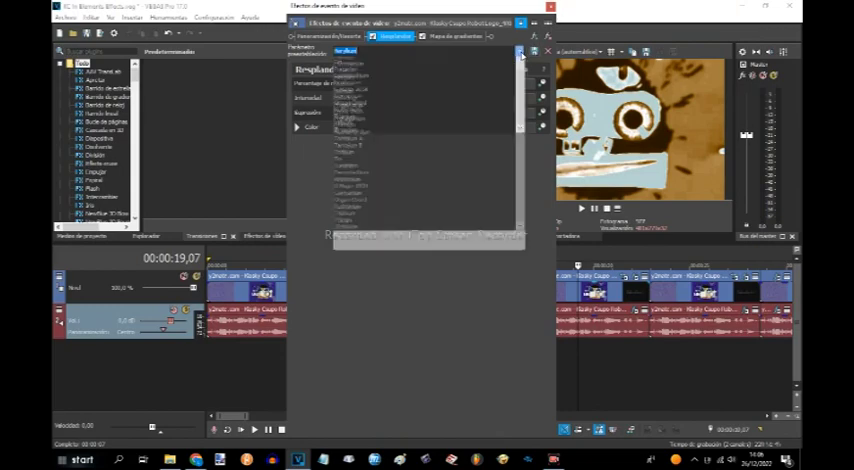
key(Up)
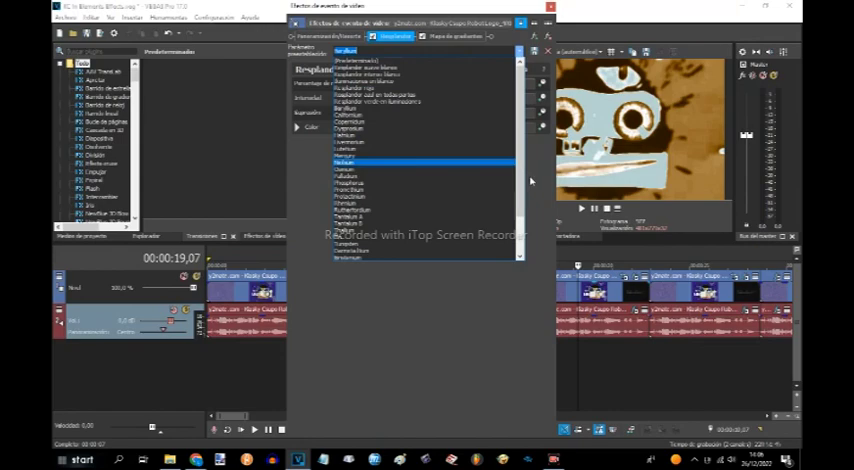
key(Return)
click(465, 37)
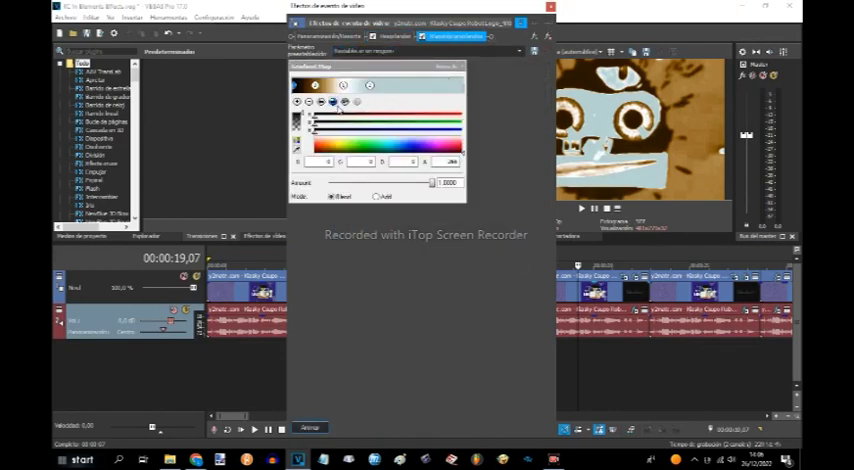
Inspect the gradient map's colour points, edit the right point's red value, then close.
click(335, 104)
click(335, 103)
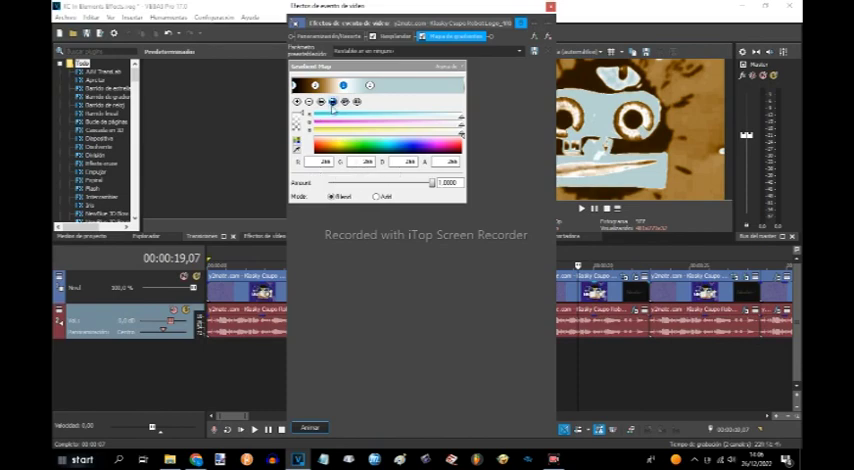
click(369, 85)
double_click(319, 161)
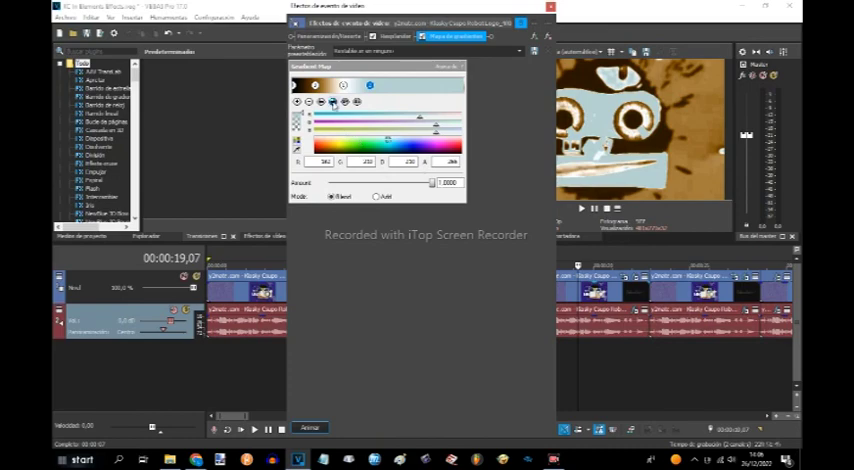
click(315, 85)
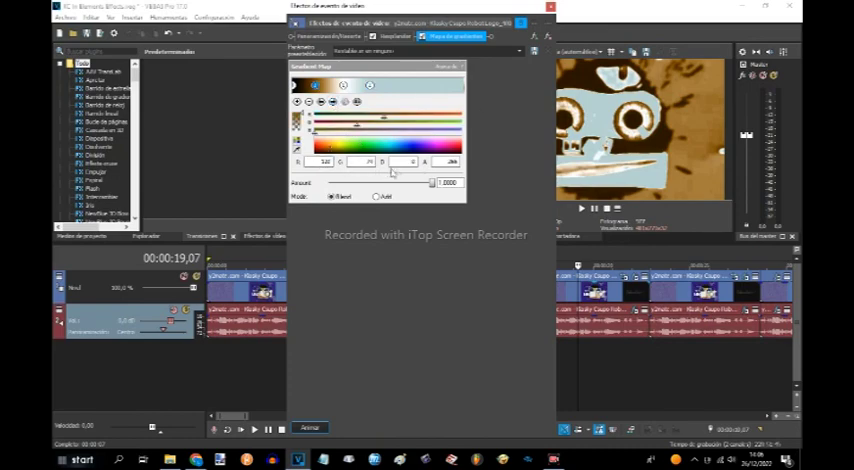
click(549, 7)
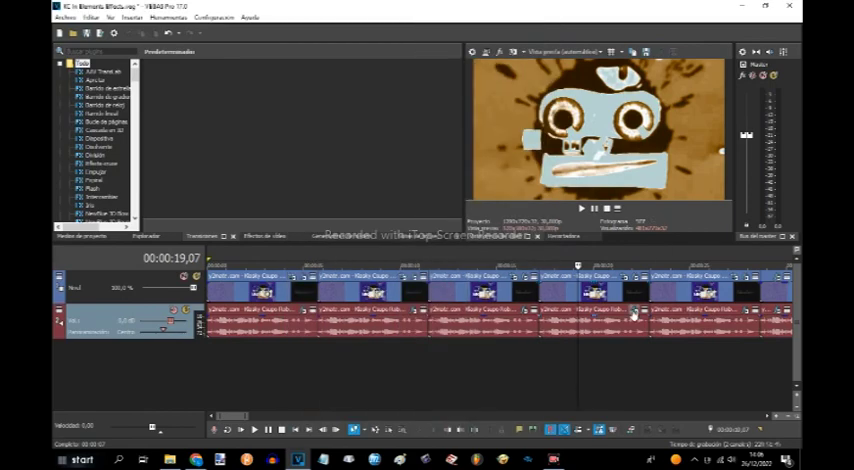
Apply the Servilum amplitude modulation preset to the third clip and view its vocoder.
click(634, 312)
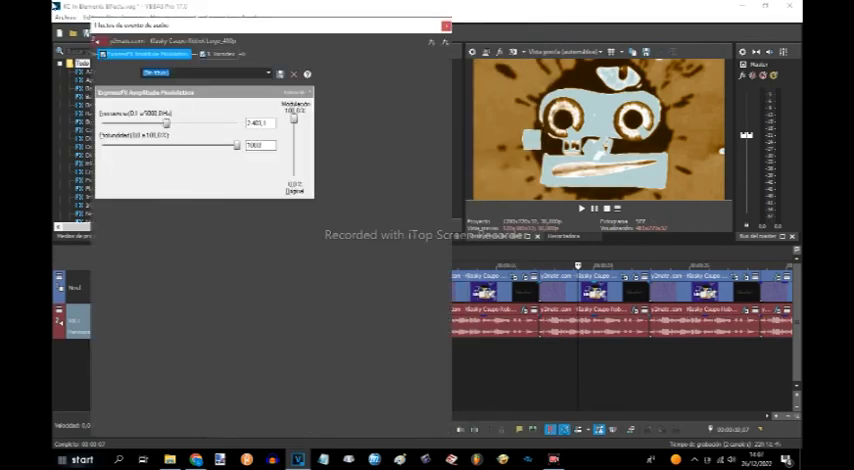
click(269, 74)
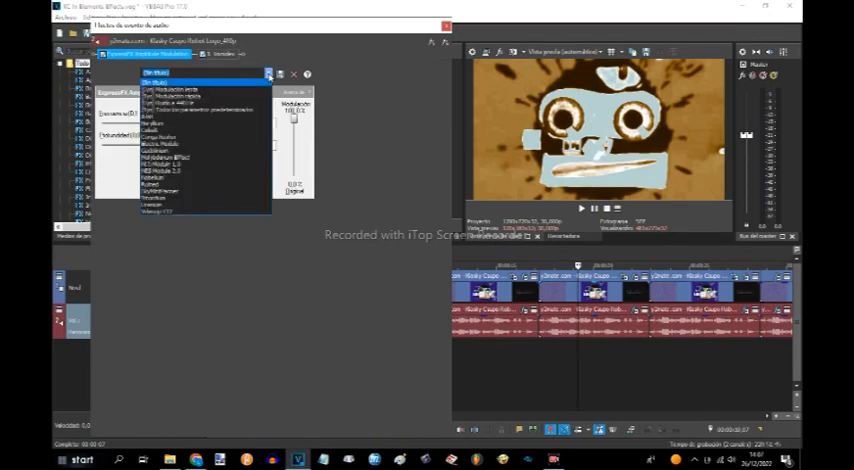
click(237, 122)
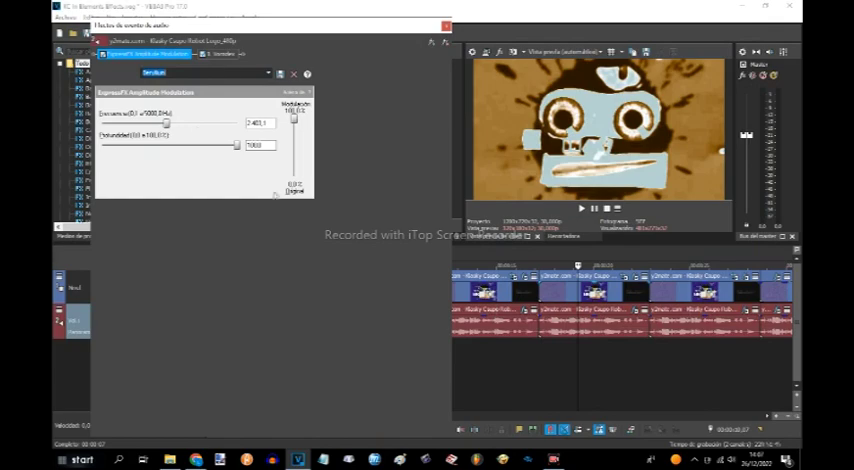
click(232, 56)
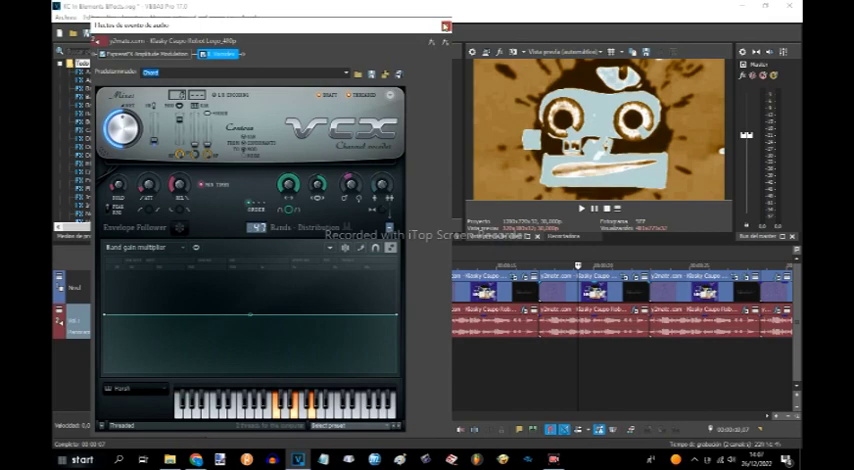
key(Escape)
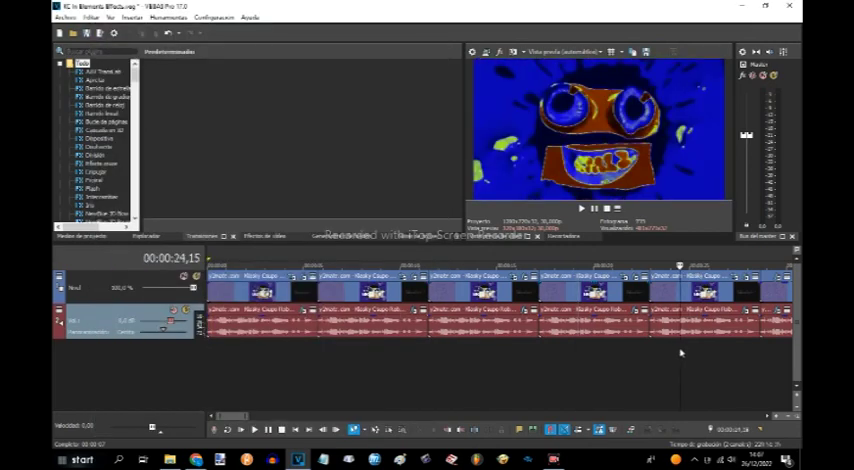
scroll(679, 350, up, 2)
scroll(679, 350, down, 2)
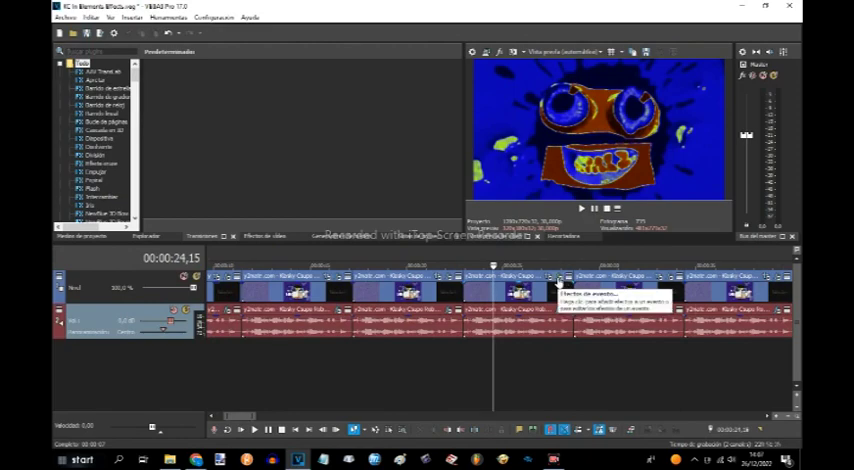
Make one of the blue clip's gradient map points orange and add a black end point.
click(558, 283)
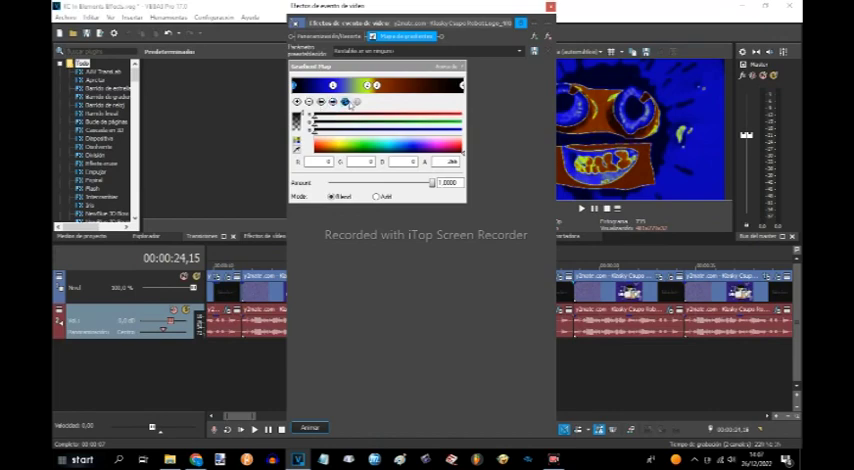
click(332, 103)
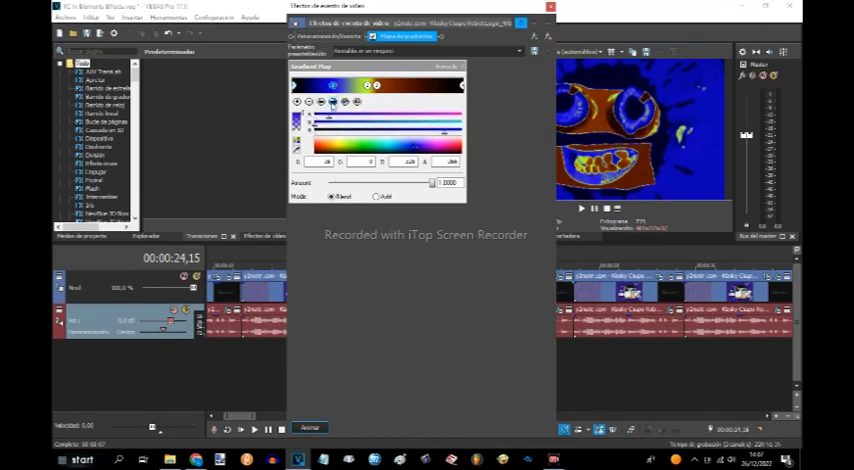
click(332, 103)
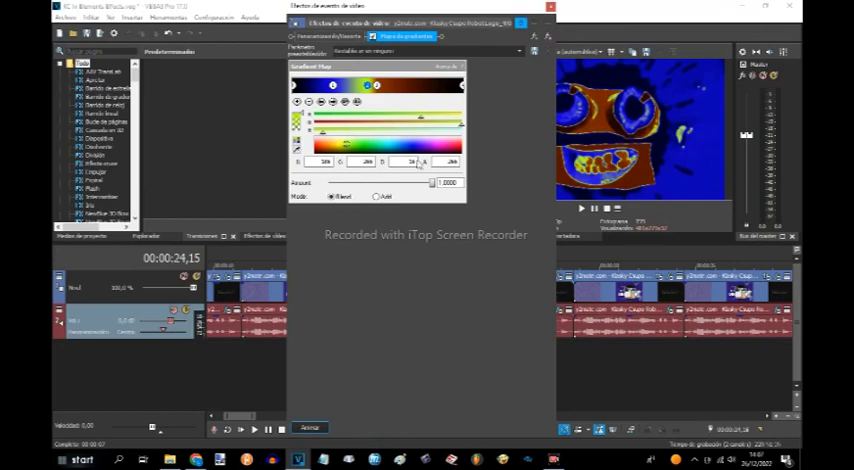
click(324, 148)
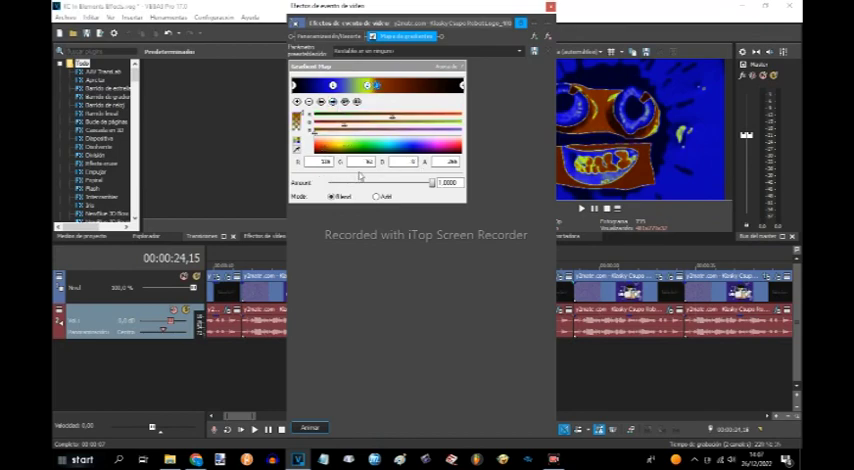
click(461, 85)
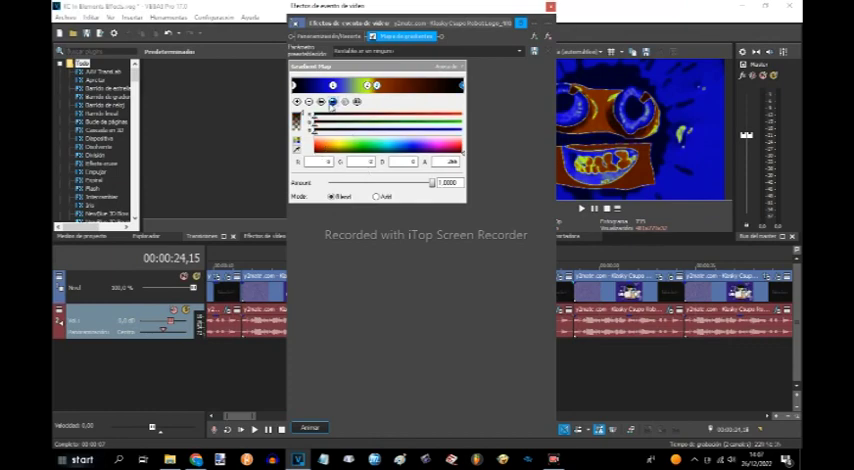
click(549, 6)
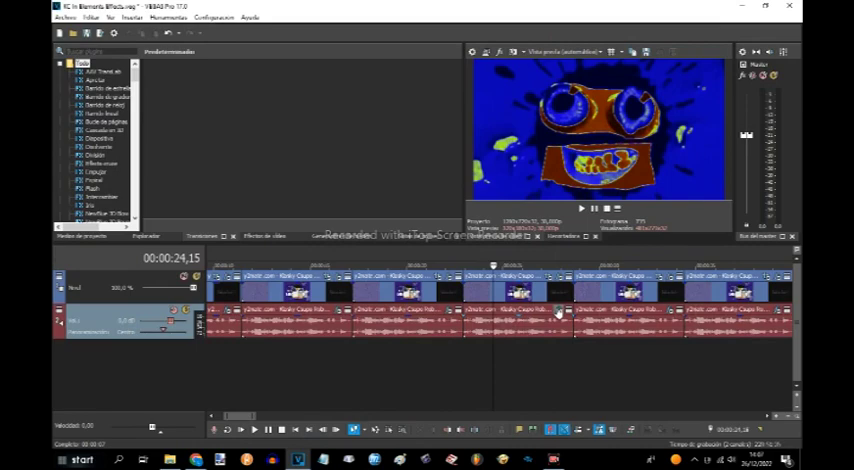
click(558, 313)
Move to the greyscale clip at 00:00:30,12 and step through its gradient map stops.
click(447, 27)
click(608, 351)
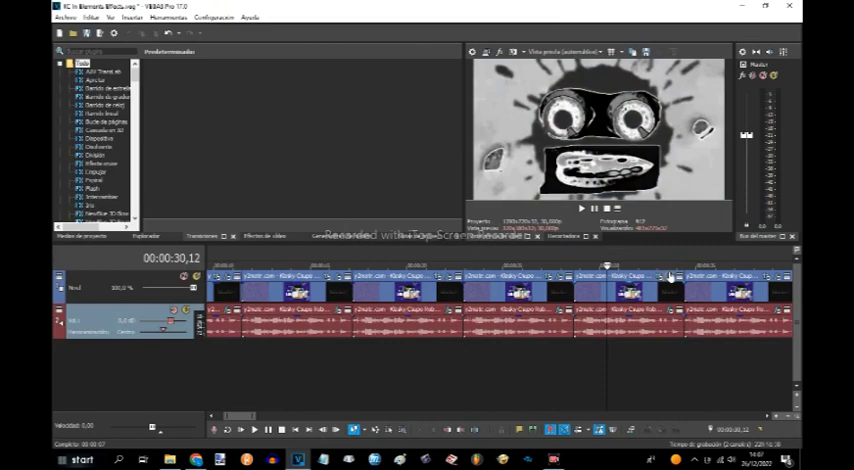
click(670, 277)
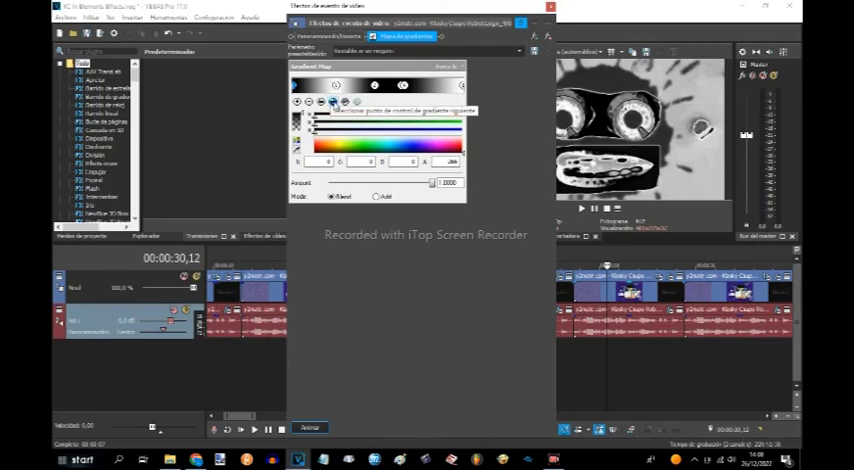
click(333, 102)
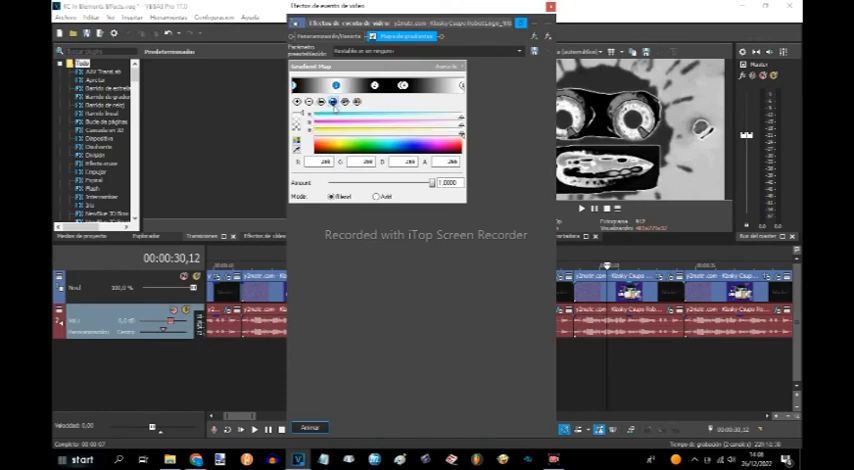
click(334, 103)
click(333, 102)
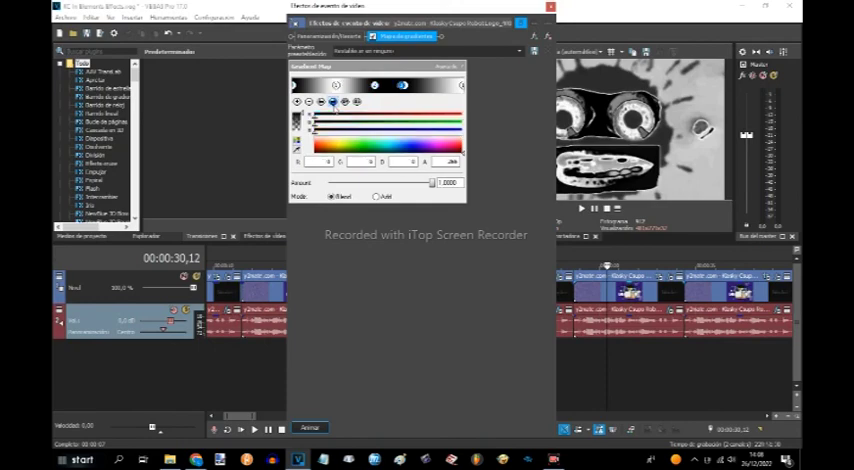
click(333, 102)
click(333, 102)
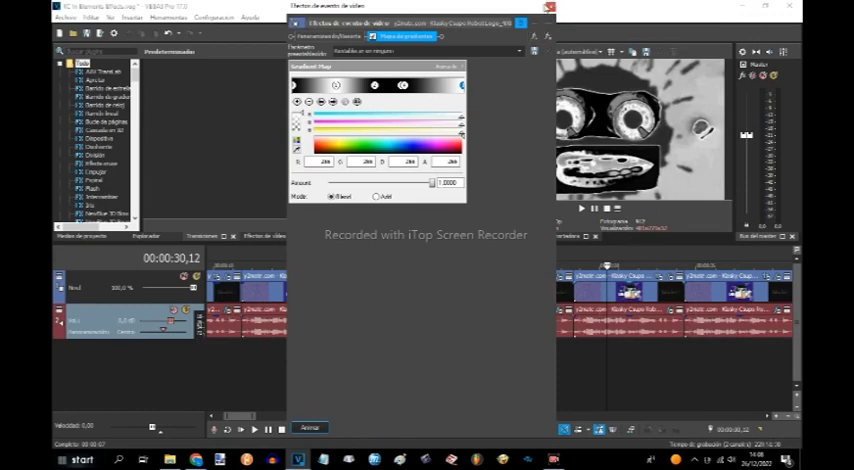
Close the greyscale clip's video effects and check its vocoder audio effect.
click(549, 7)
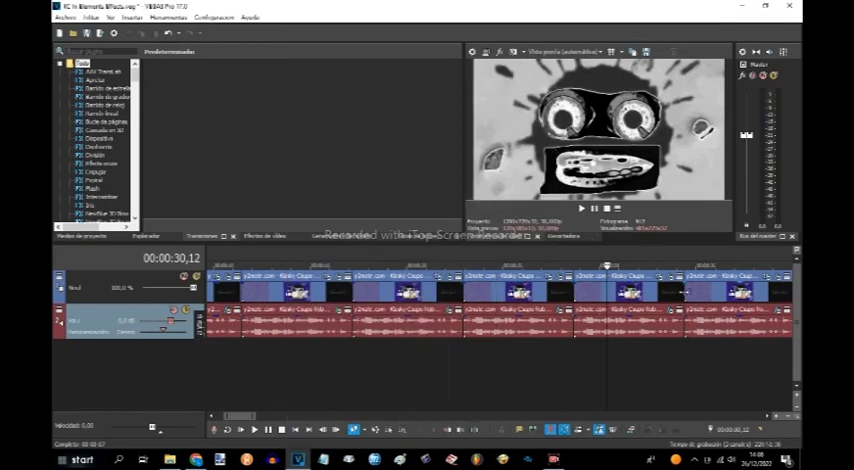
click(672, 312)
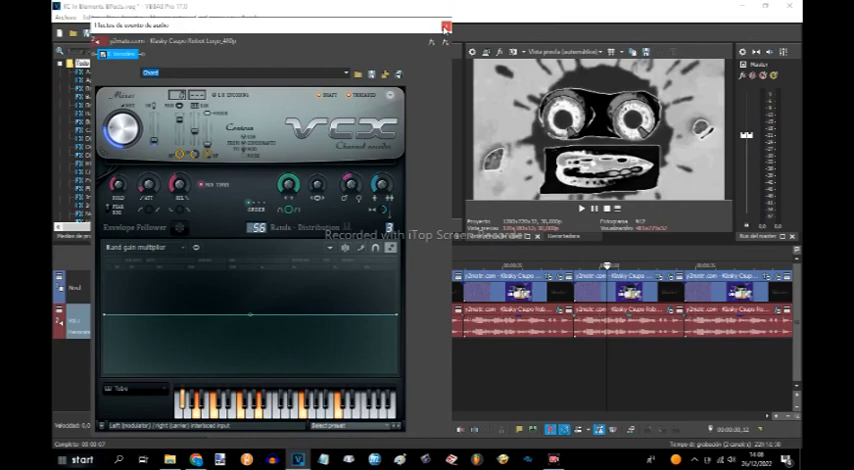
click(446, 28)
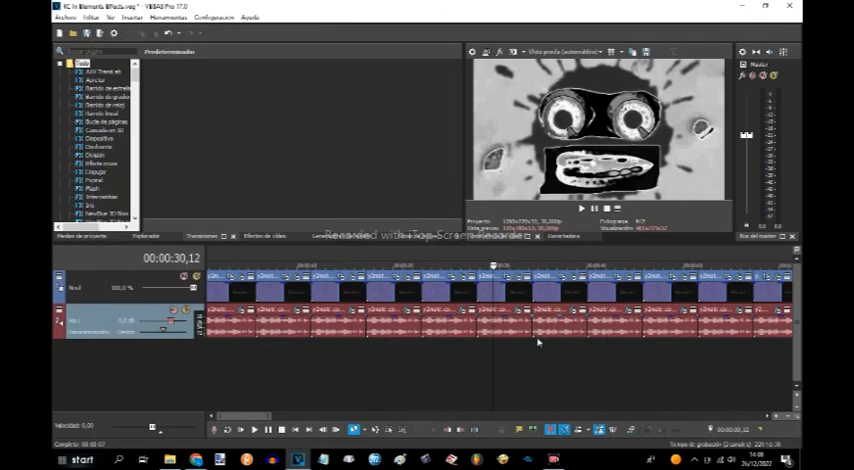
Move to the icy blue clip at 00:00:35,23 and apply the Nitrogen rays preset.
click(543, 348)
scroll(563, 322, up, 2)
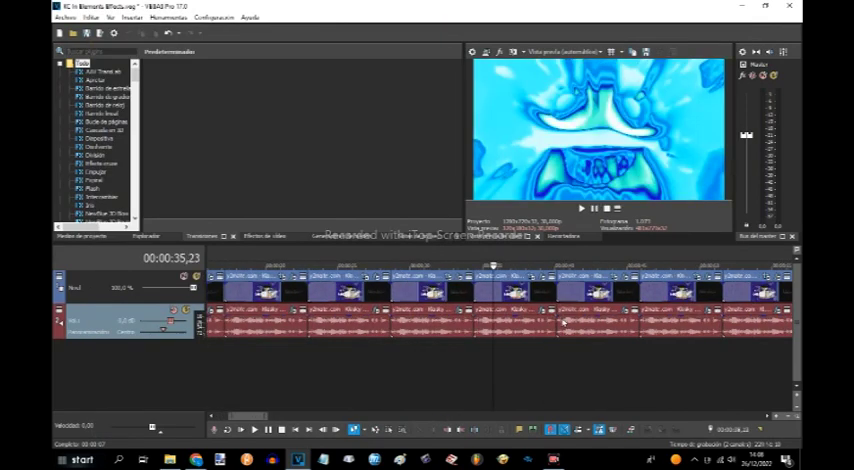
scroll(563, 283, up, 1)
click(564, 280)
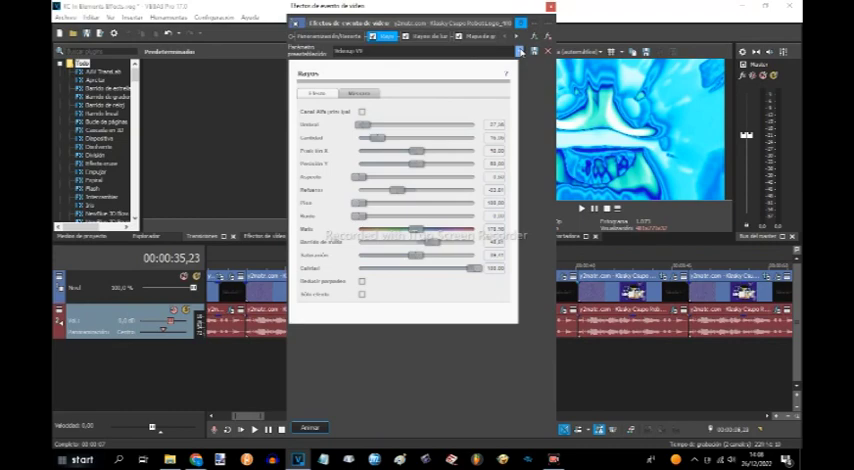
click(519, 50)
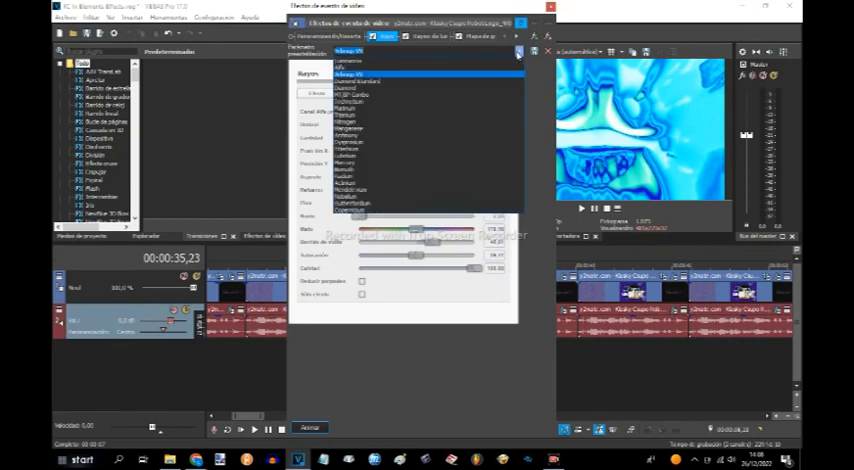
click(406, 121)
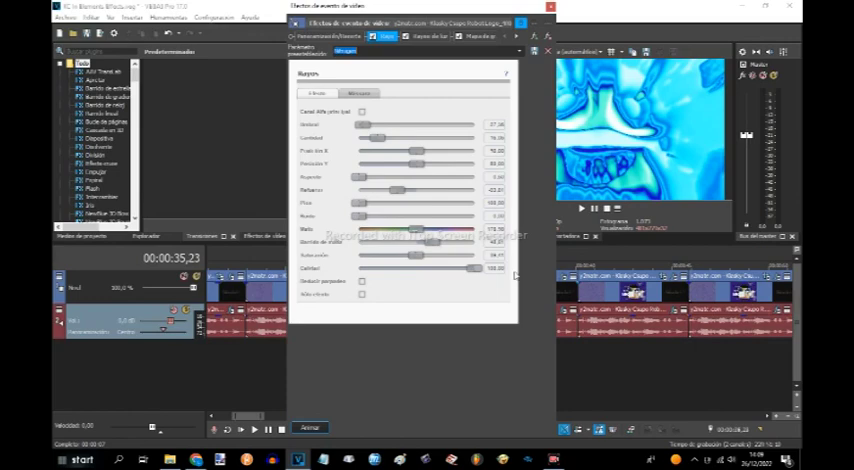
Inspect the Rayos de luz Sensitivity and Strength values.
click(429, 40)
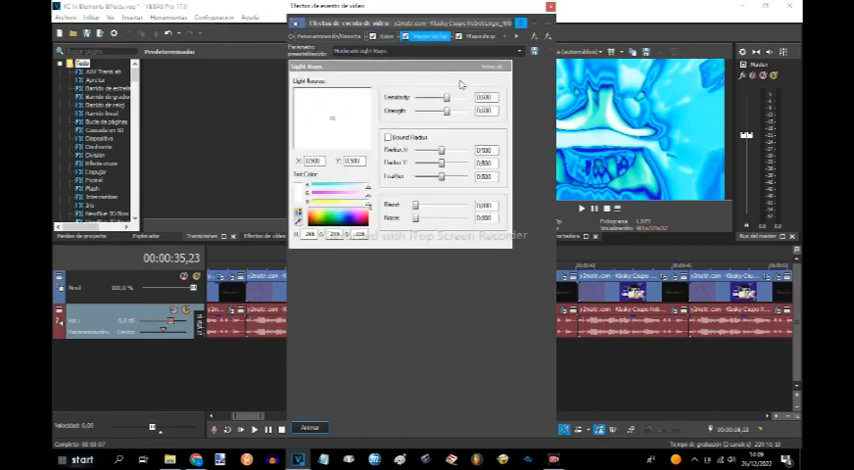
click(492, 96)
double_click(487, 96)
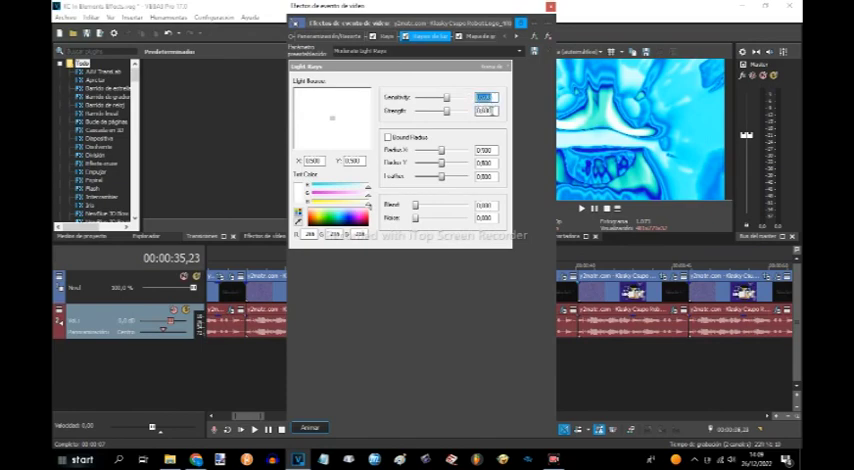
click(490, 110)
click(491, 38)
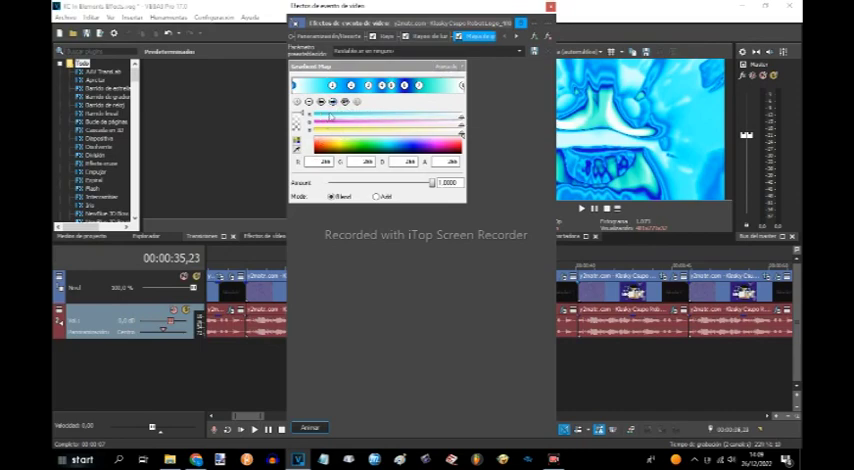
Recolour the icy clip's gradient stops to deep blue, bright cyan, light cyan and cyan, then close.
click(333, 102)
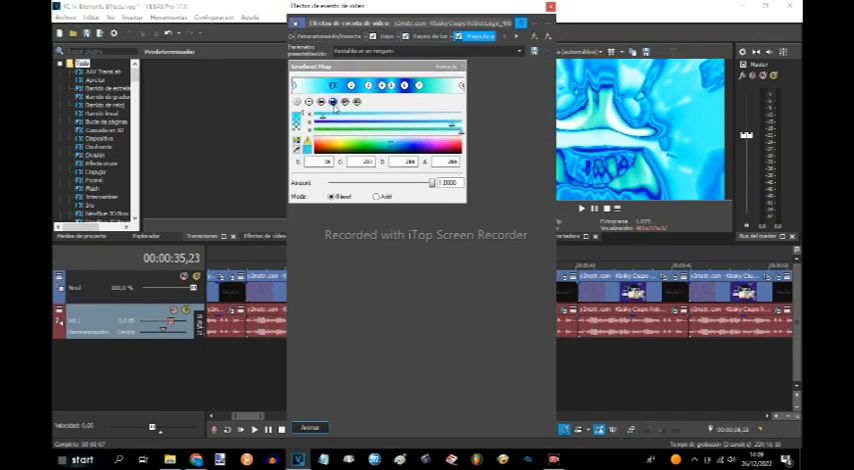
click(334, 105)
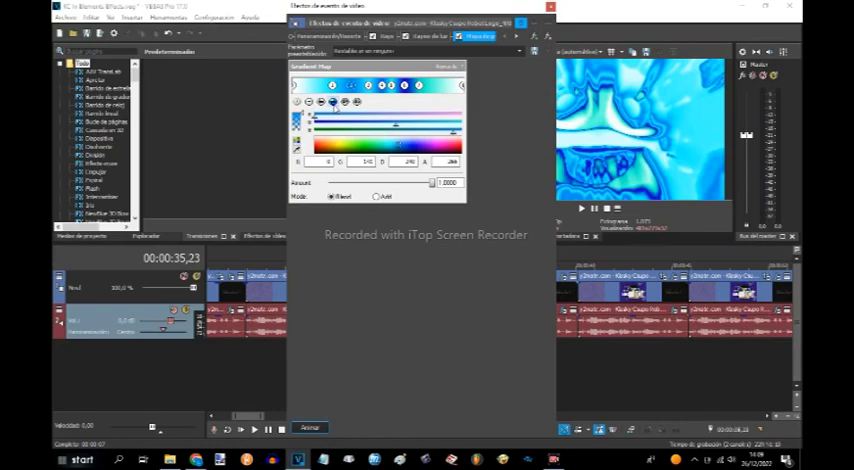
click(334, 108)
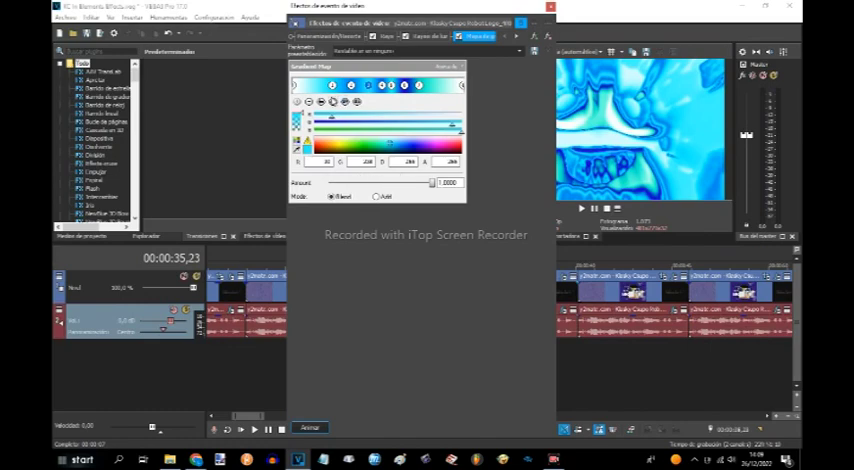
click(334, 102)
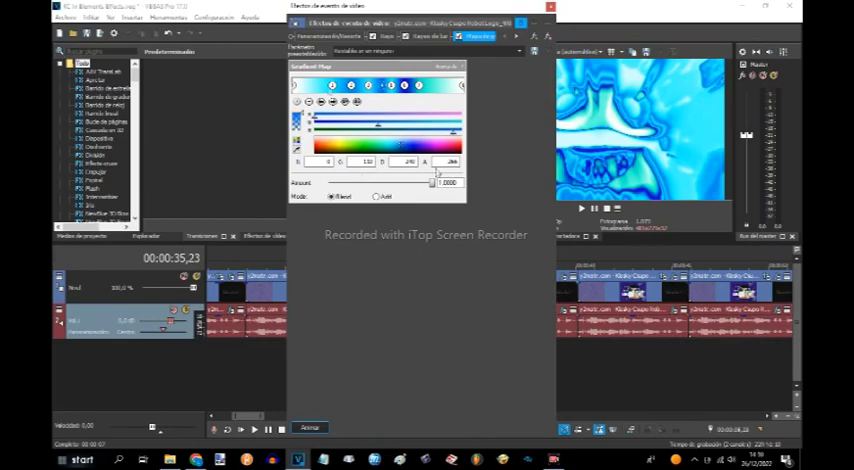
click(337, 153)
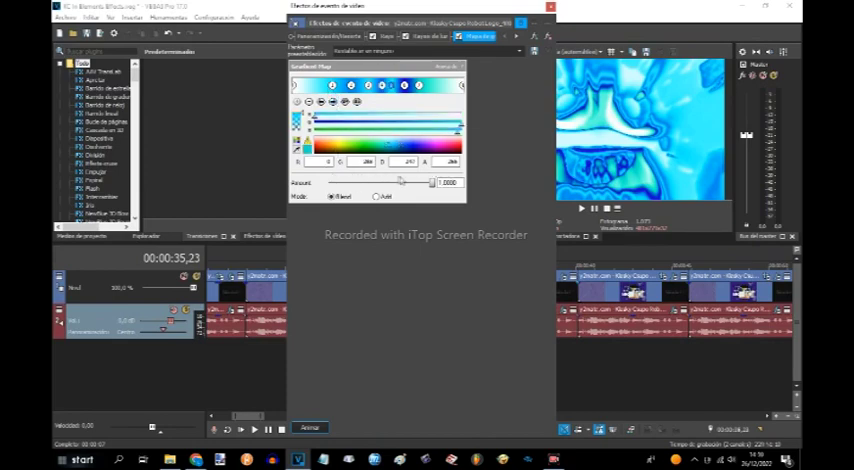
click(332, 102)
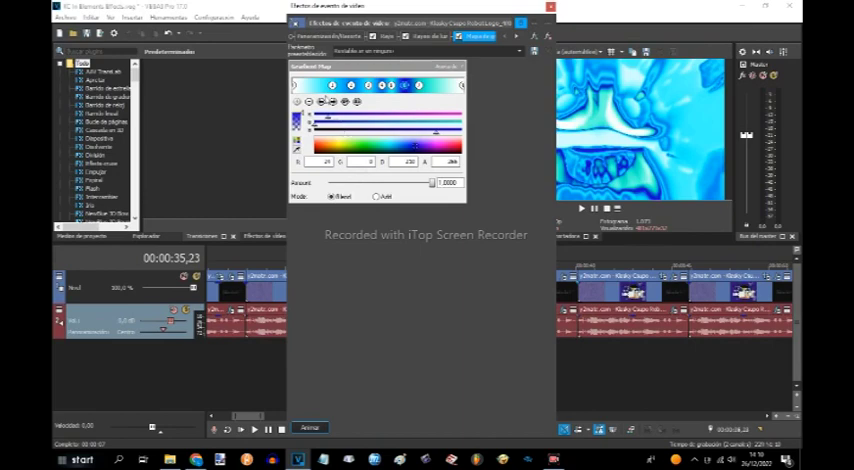
click(332, 102)
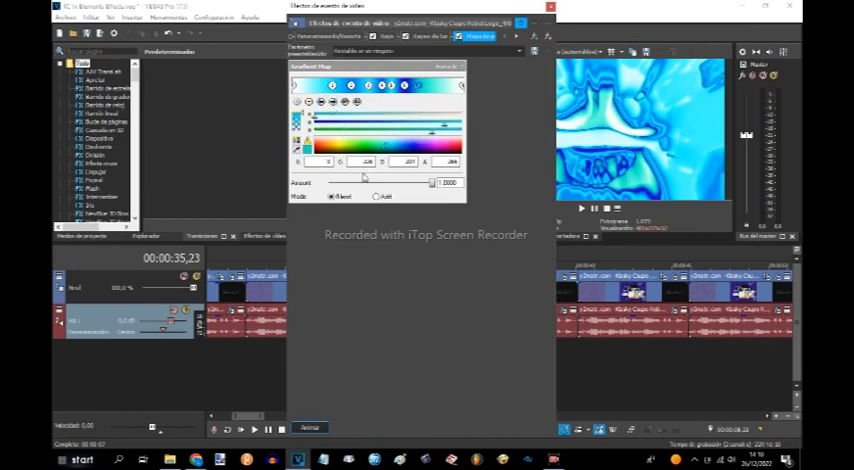
click(334, 103)
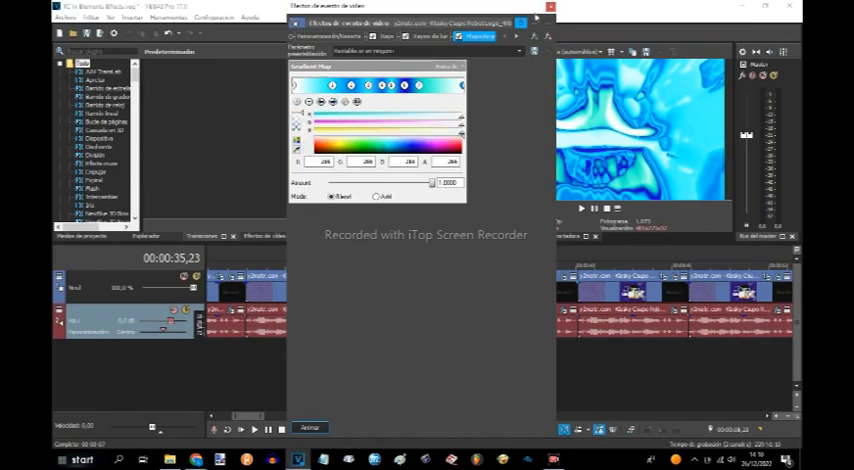
click(549, 7)
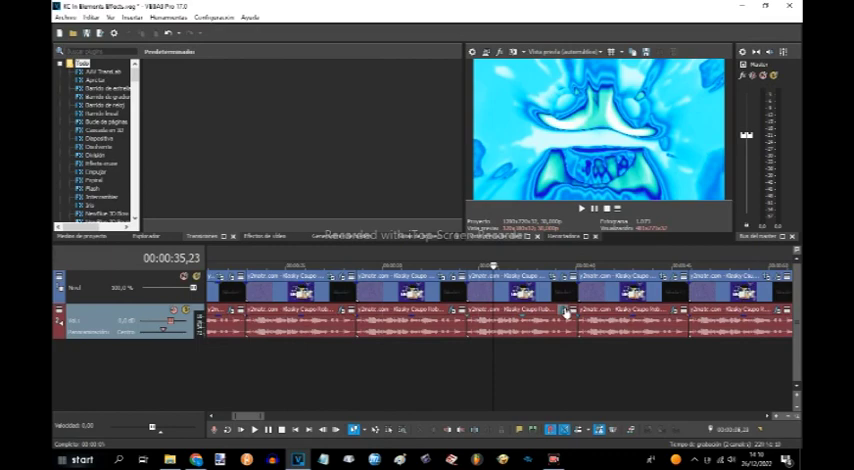
Review the icy clip's vocoder, then open video effects for the cyan clip at 00:00:41,25.
click(565, 311)
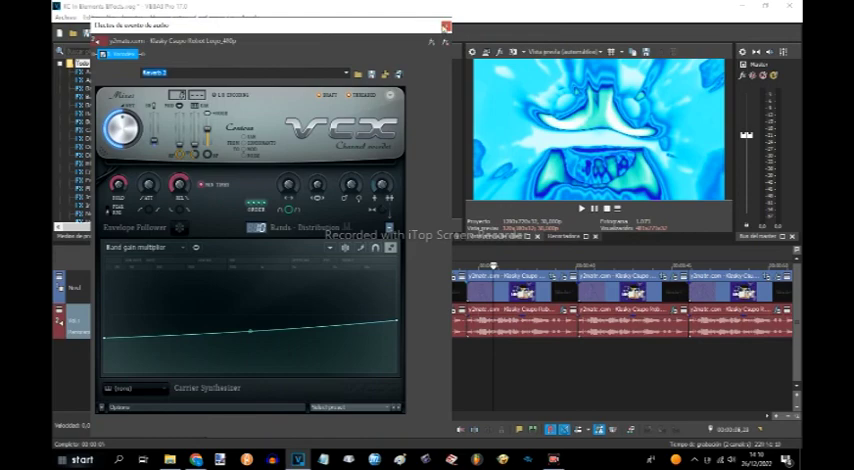
click(447, 26)
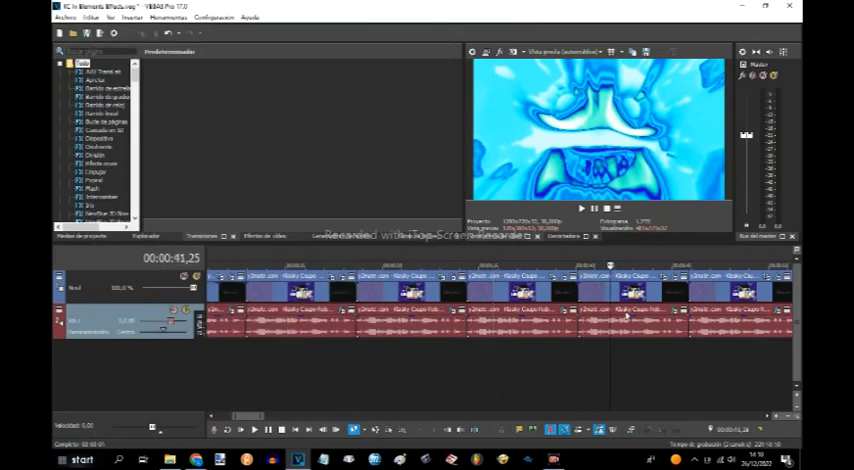
click(673, 280)
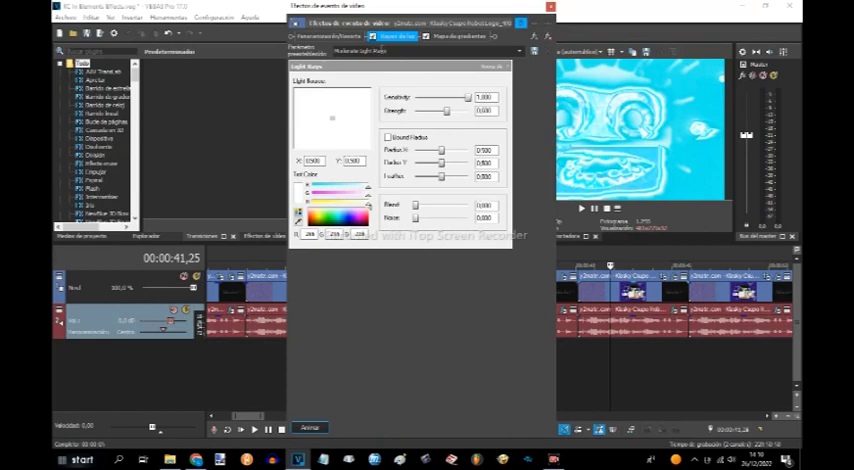
Apply the Oxygen light rays preset to the 00:00:41,25 clip and check Sensitivity and Strength.
click(427, 50)
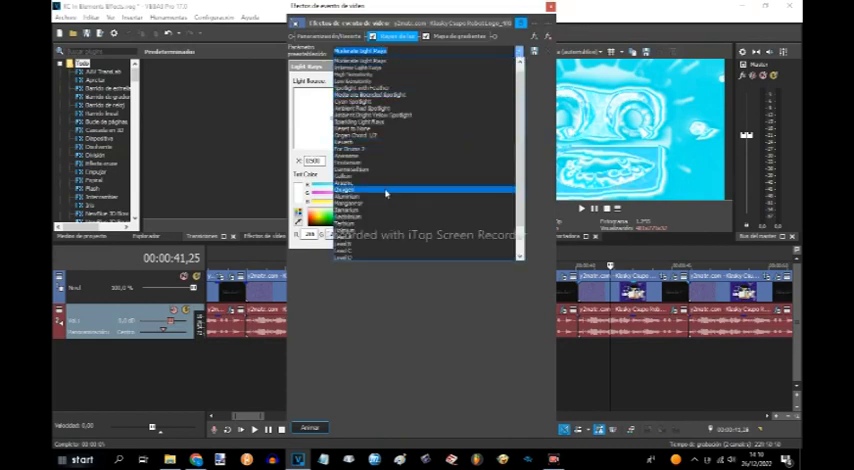
click(386, 192)
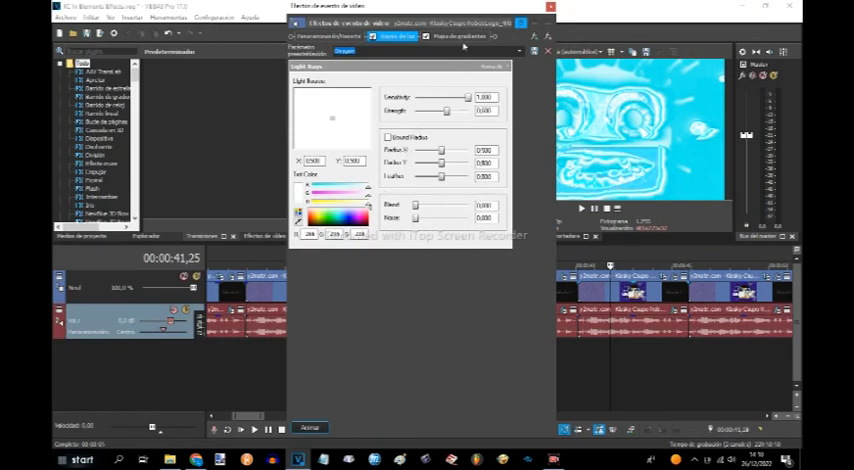
click(459, 100)
click(486, 111)
click(480, 37)
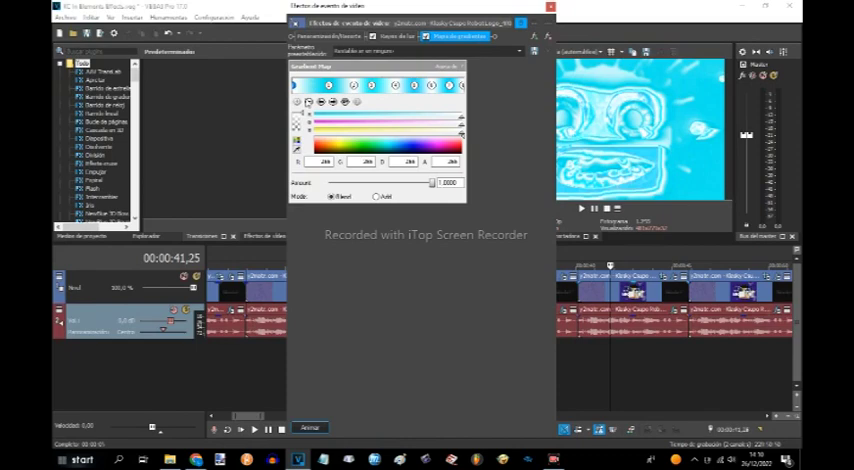
Step through each colour point of the cyan clip's gradient map.
click(332, 102)
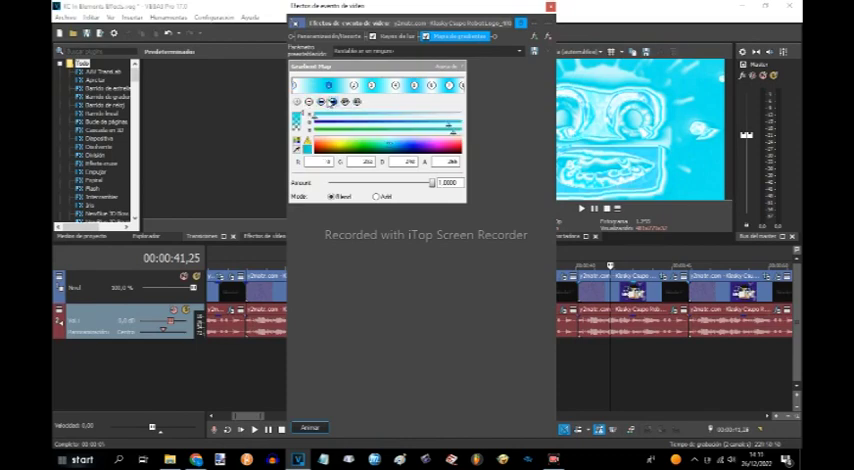
click(332, 102)
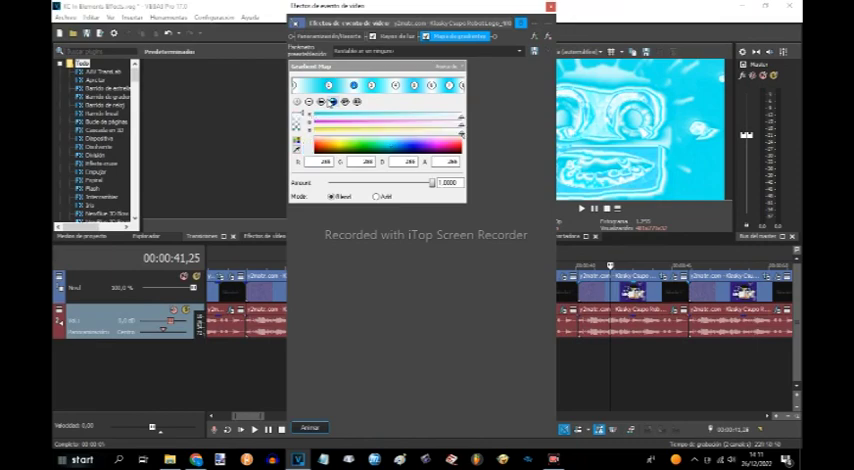
click(332, 102)
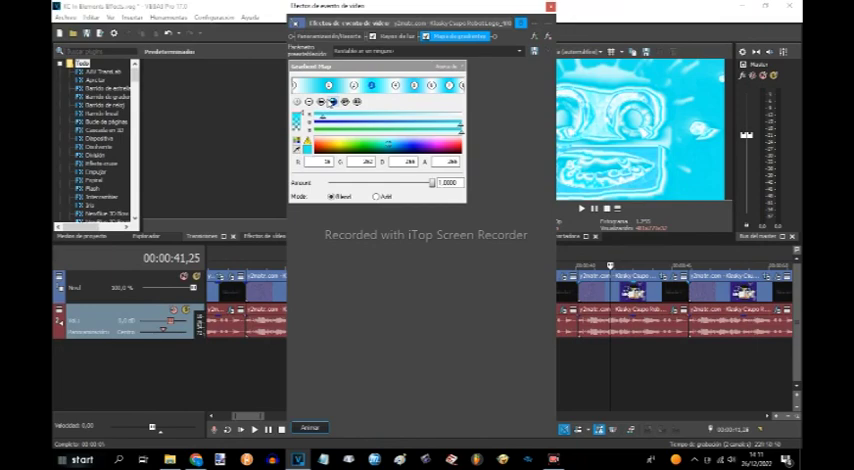
click(332, 102)
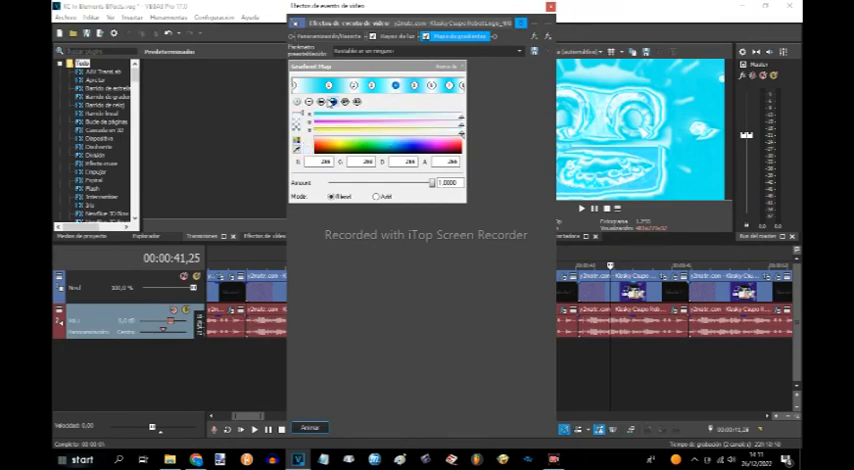
click(332, 102)
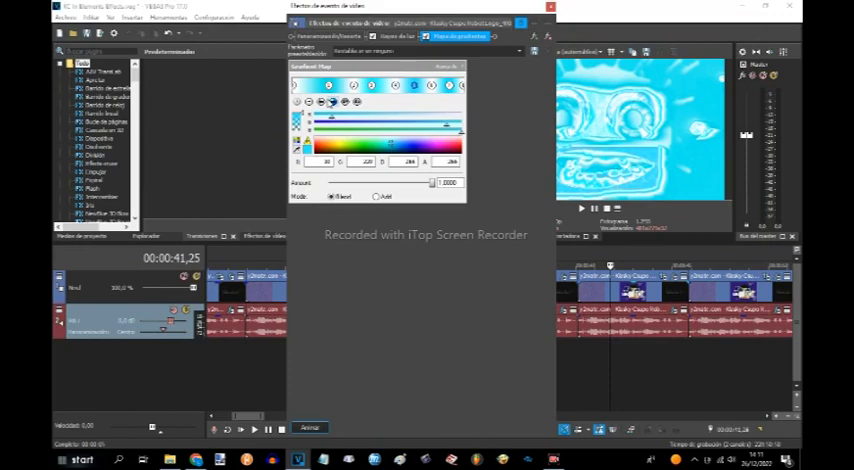
click(332, 102)
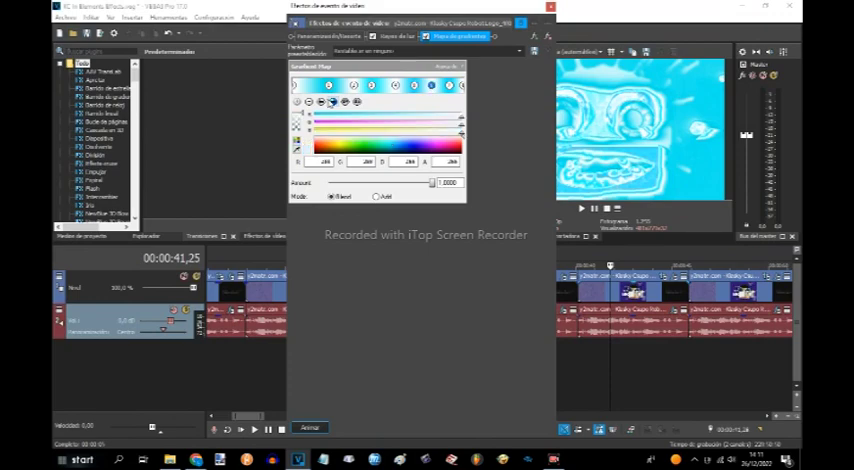
click(332, 102)
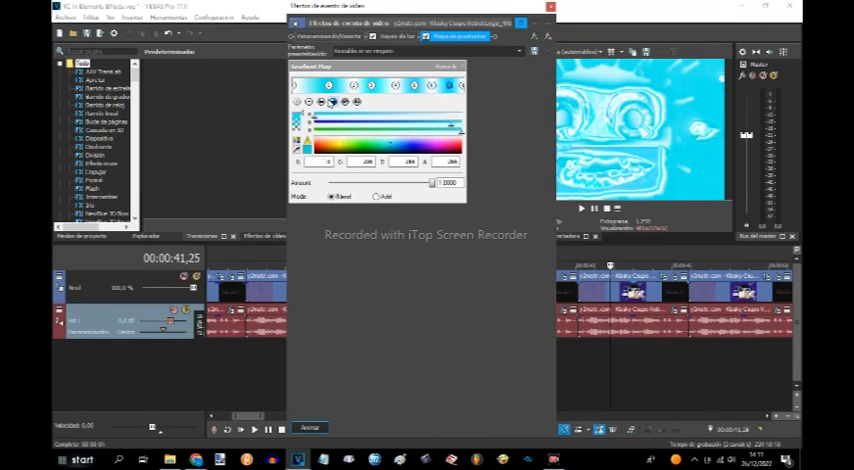
click(332, 102)
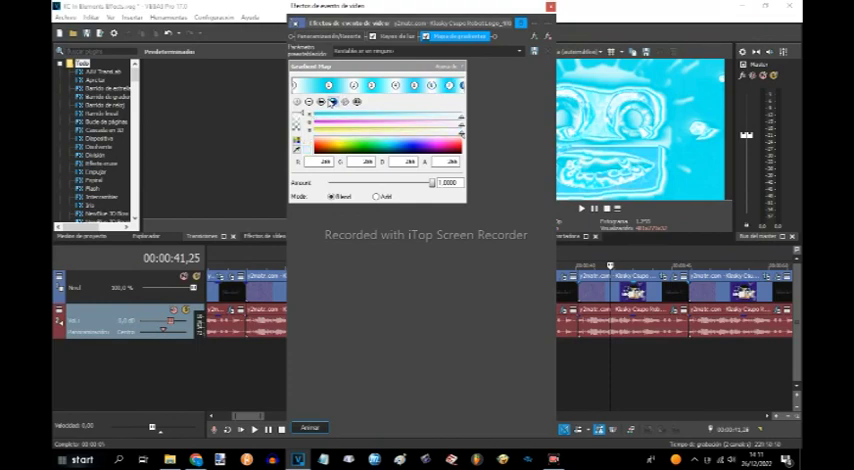
Close video effects, check the VCX vocoder, and open the pale-blue clip at 00:00:47,04.
click(549, 6)
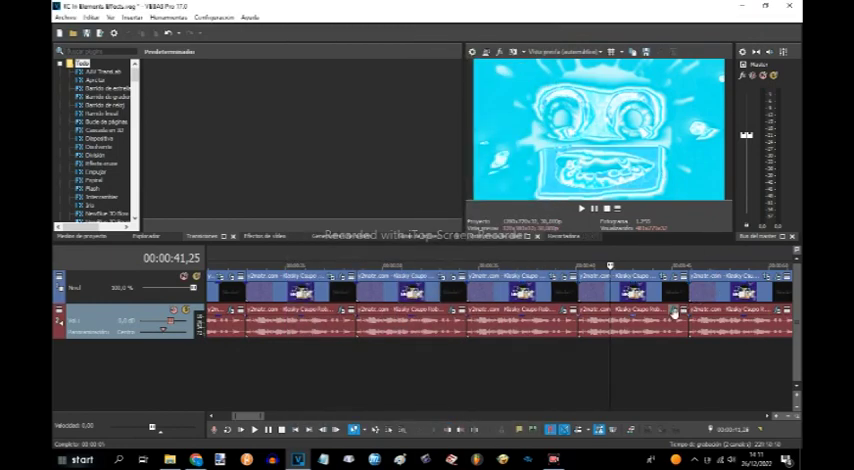
click(675, 312)
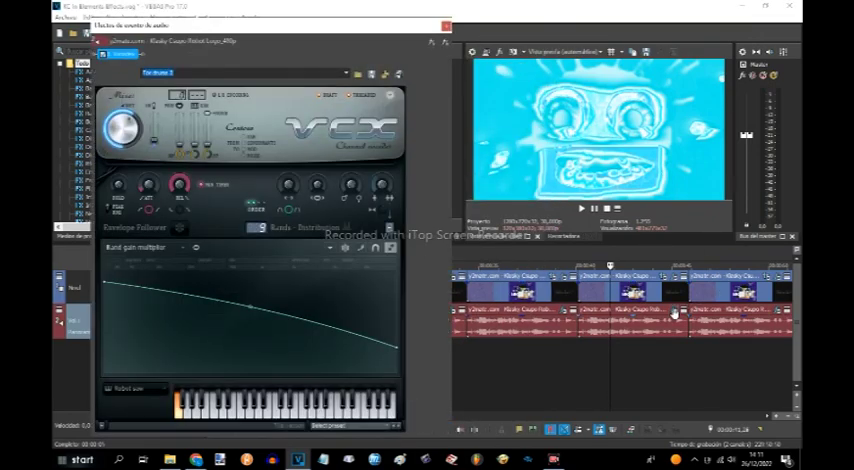
click(446, 28)
scroll(557, 338, down, 1)
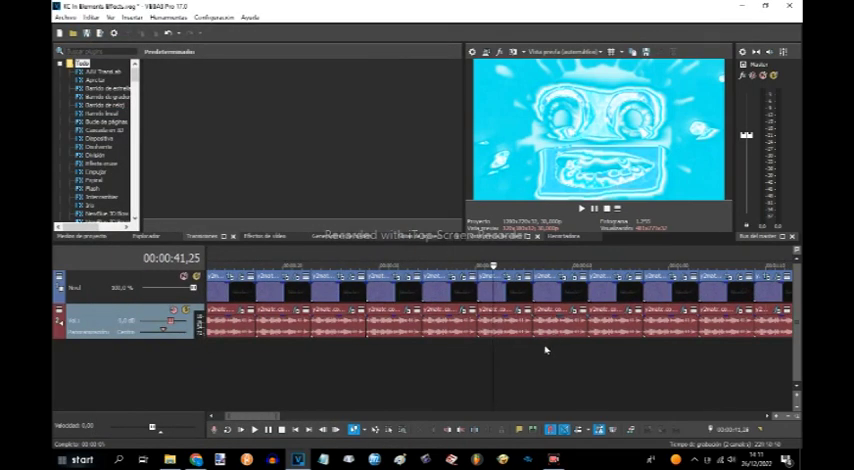
click(545, 350)
scroll(545, 300, up, 1)
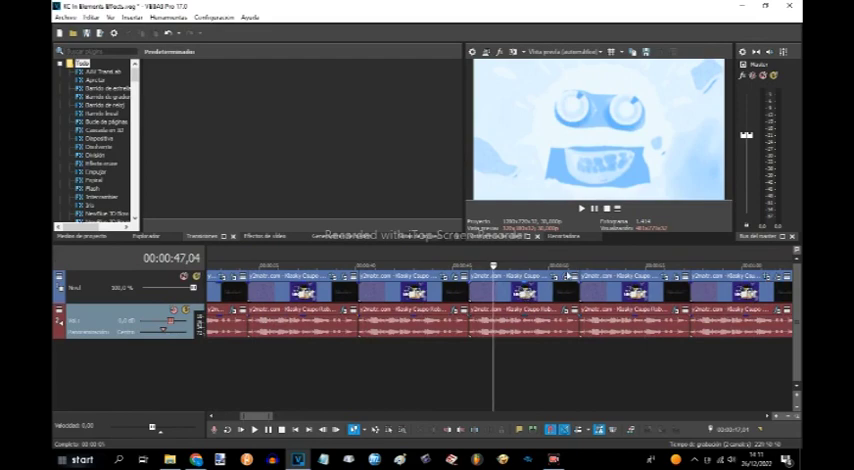
click(567, 278)
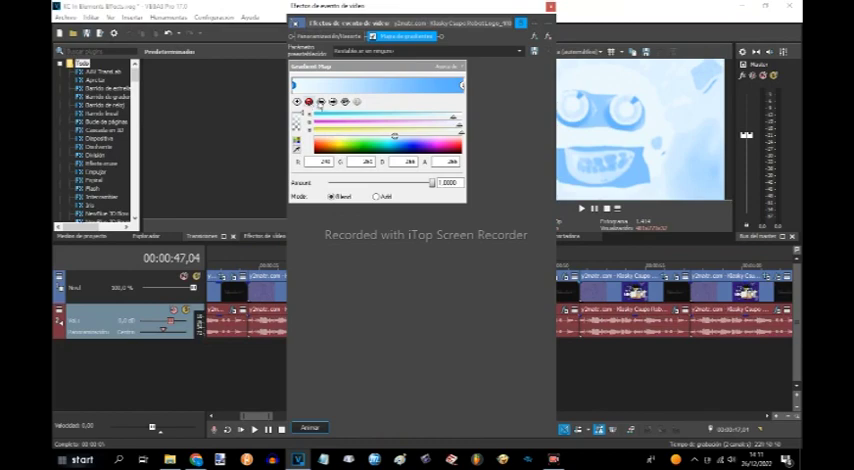
Review the pale-blue clip's gradient stop and vocoder, then open the orange clip at 00:00:54,15.
click(333, 102)
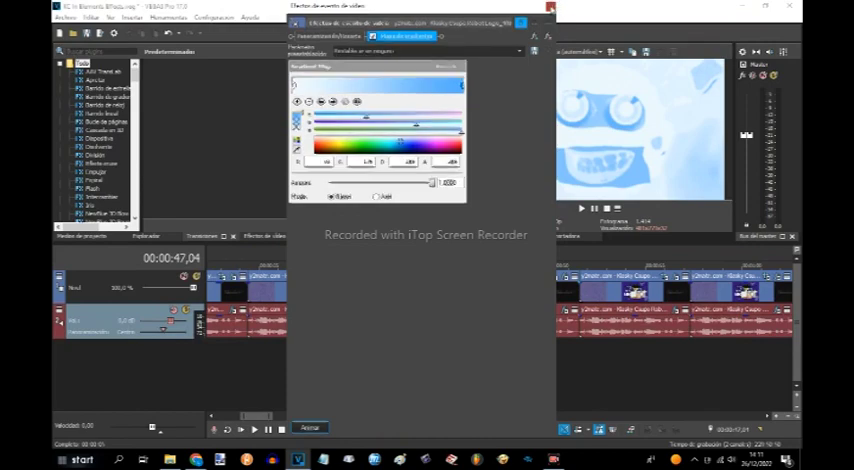
click(549, 6)
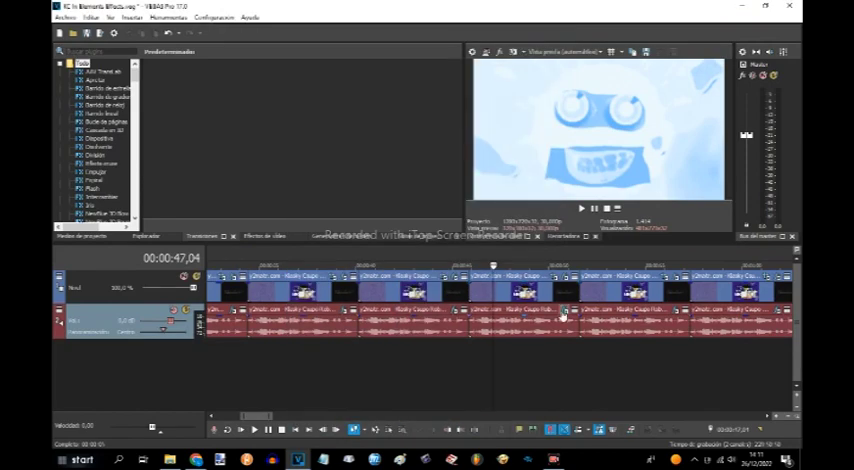
click(564, 311)
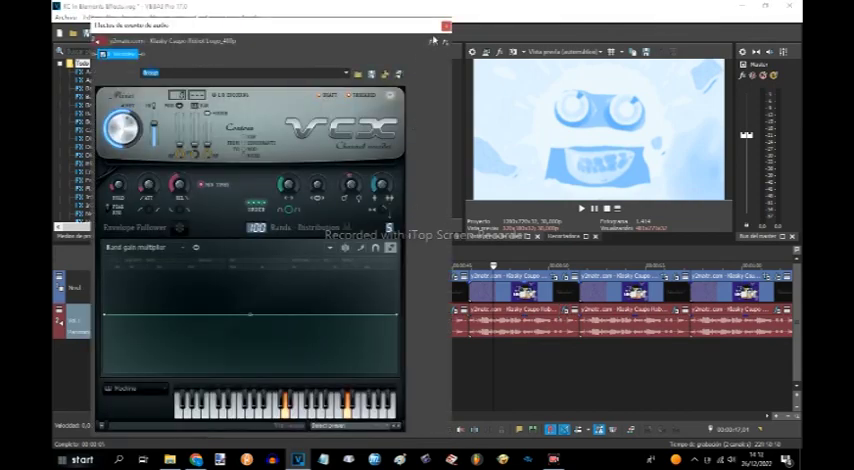
click(300, 18)
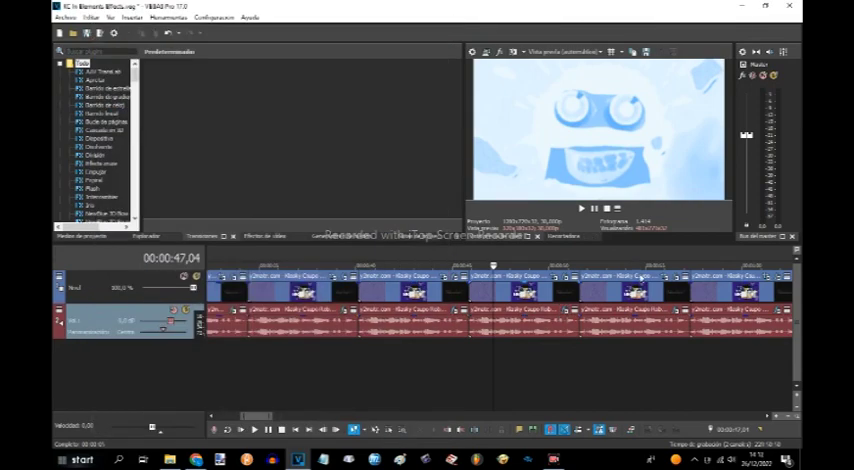
click(637, 359)
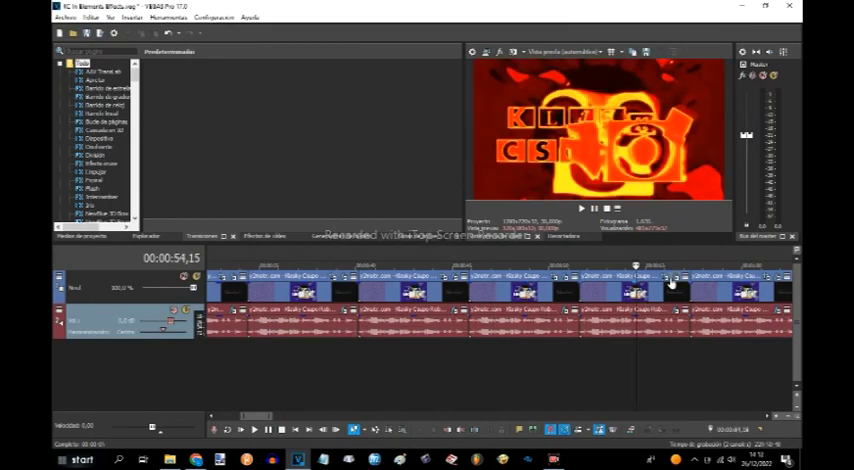
click(671, 283)
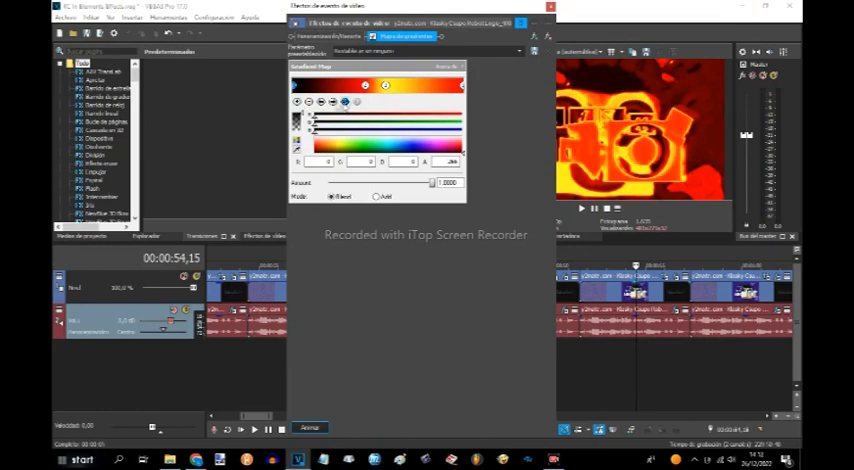
Adjust the fiery clip's gradient map stops, inspecting their red and green values.
click(333, 102)
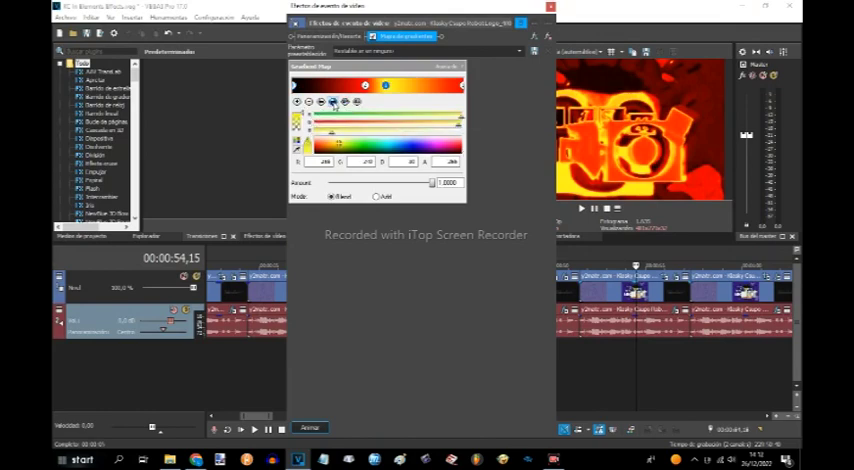
click(320, 162)
click(348, 164)
click(334, 104)
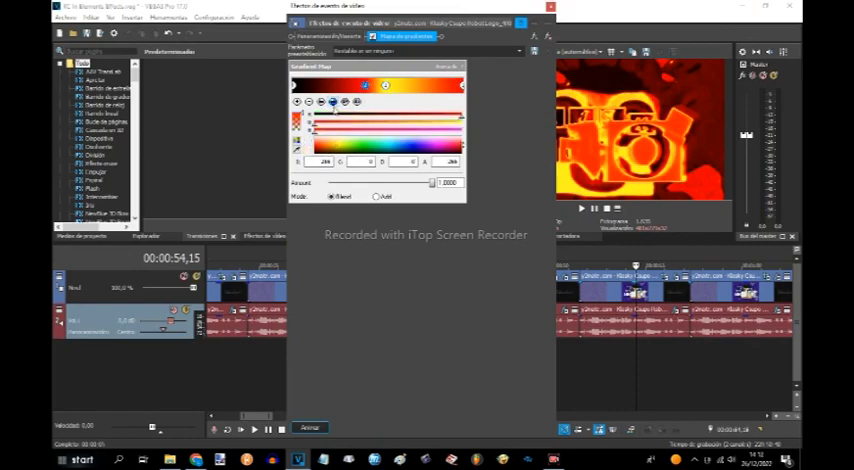
click(333, 103)
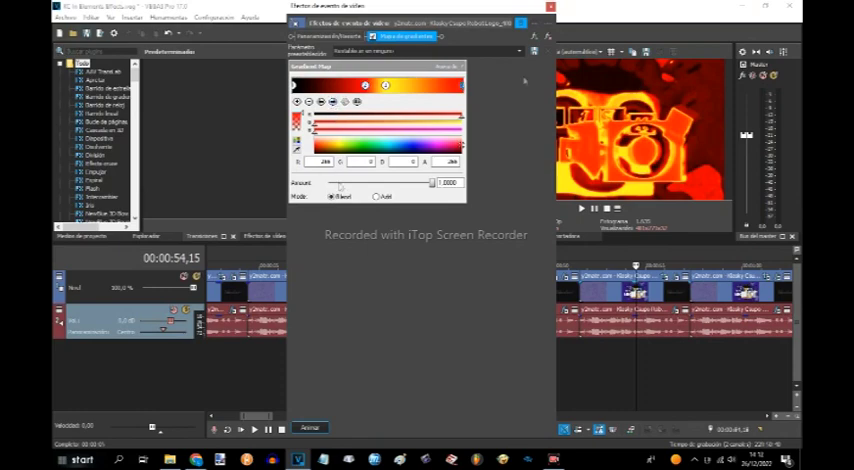
Close Video Event FX and review the clip's VCX vocoder audio effect.
click(548, 6)
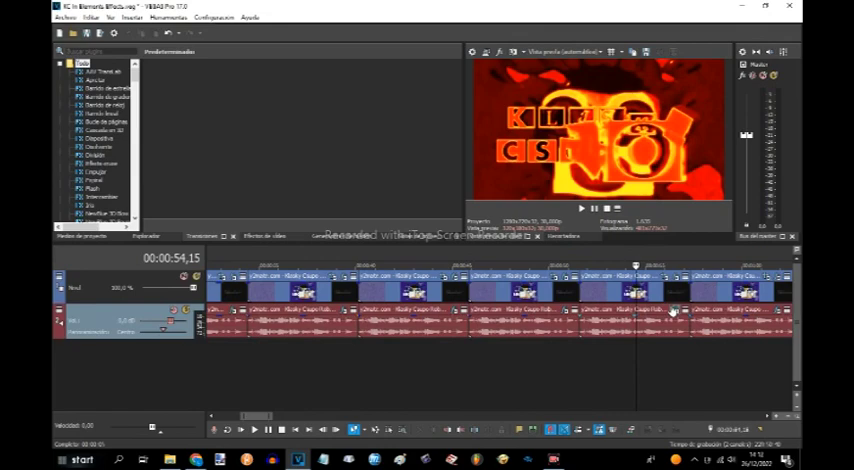
click(673, 311)
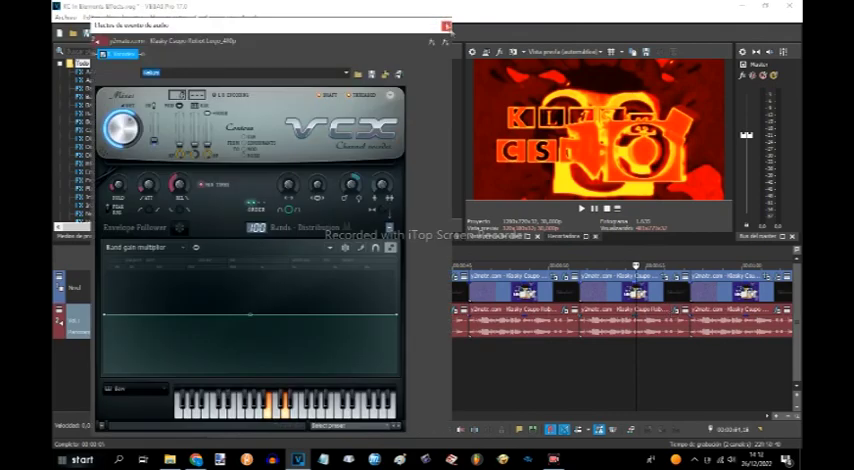
click(446, 27)
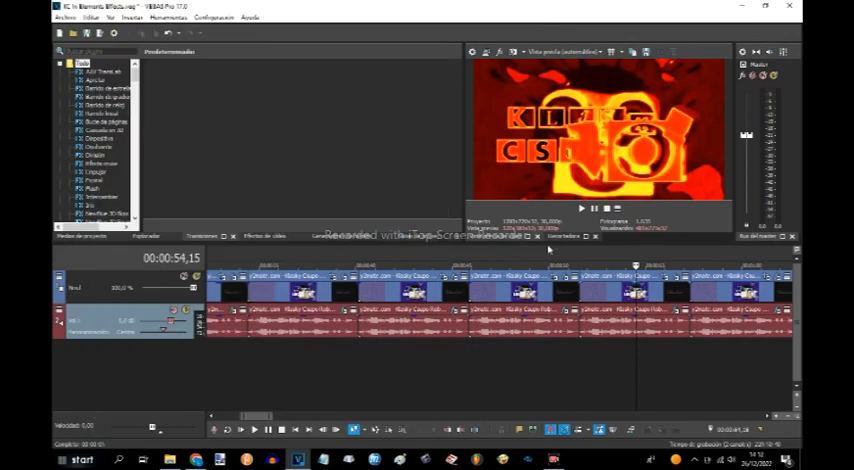
Open the gradient map of the clip at 00:01:00,22 and make the first stop dark brown.
click(585, 350)
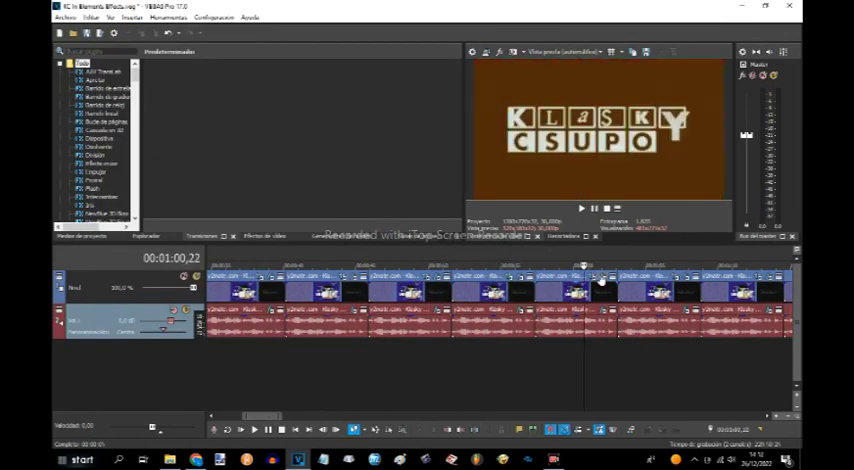
click(601, 277)
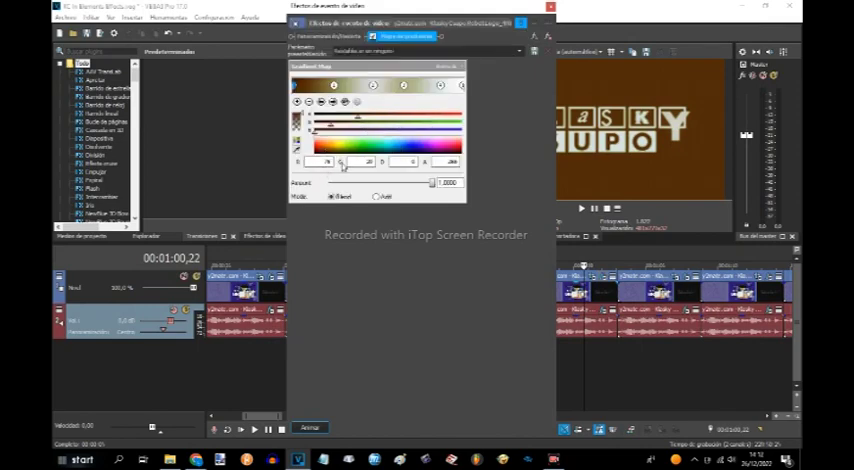
click(363, 161)
click(321, 103)
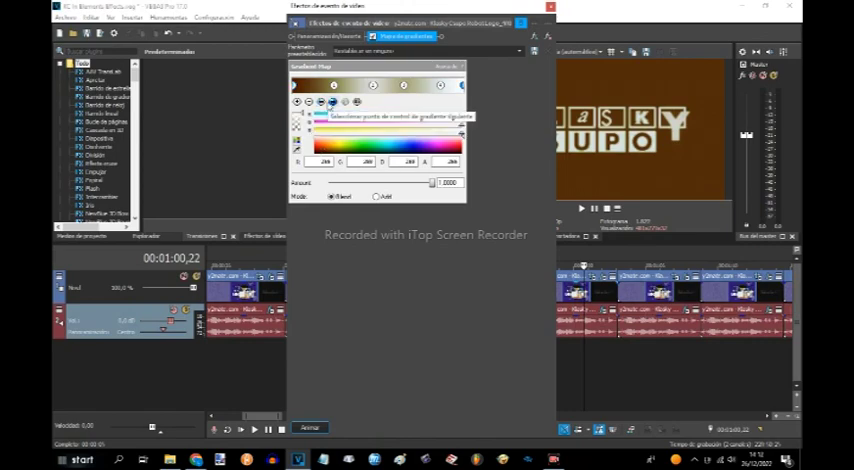
click(333, 102)
Set the remaining gradient stops to olive, khaki and white, then close the effects window.
click(333, 85)
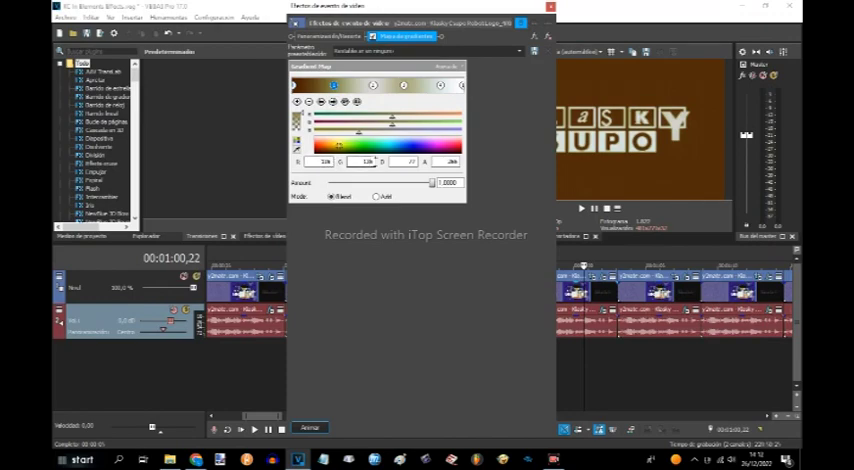
key(Tab)
key(Tab)
click(333, 102)
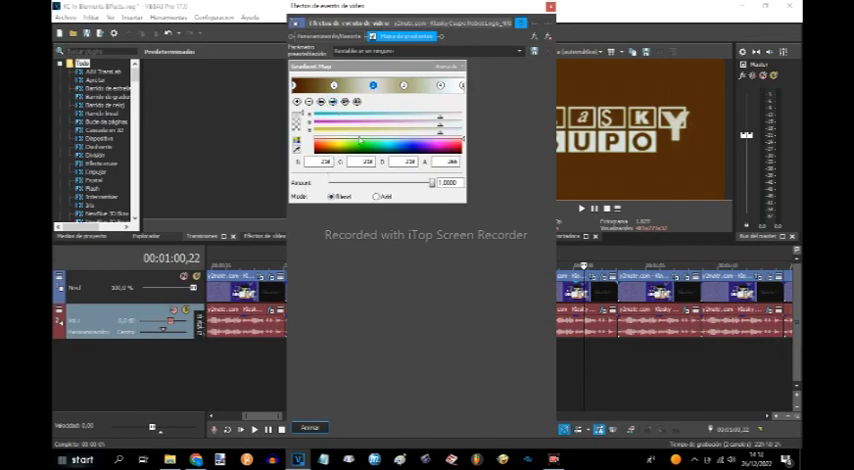
click(334, 103)
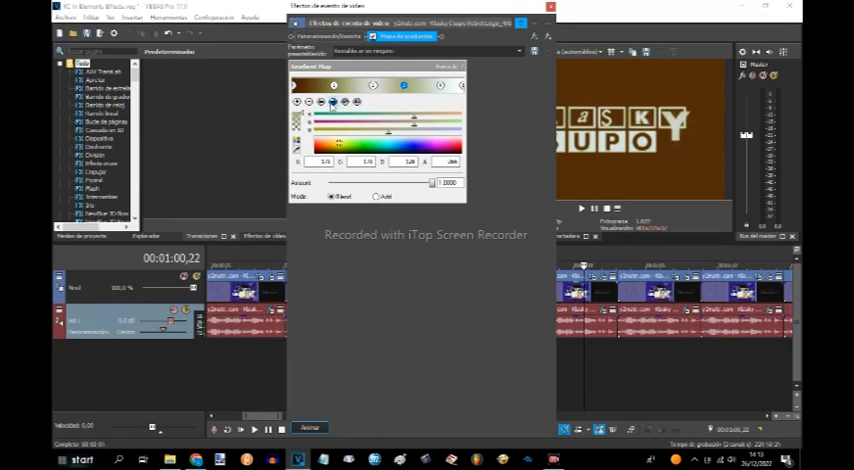
click(333, 102)
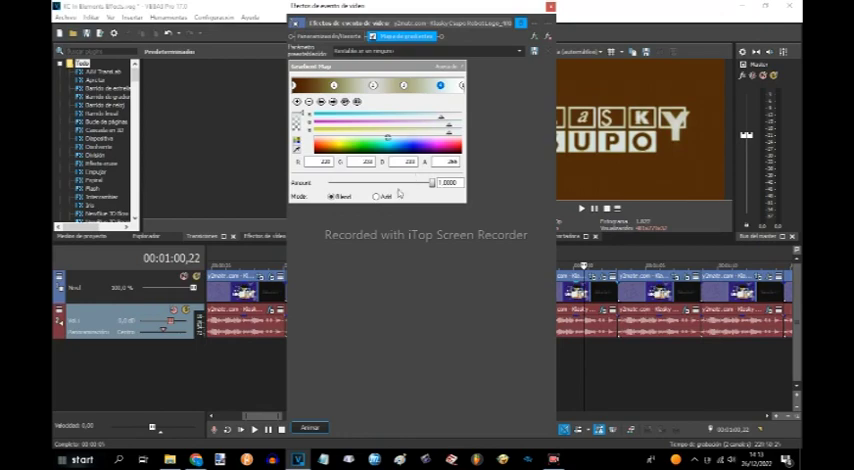
click(333, 102)
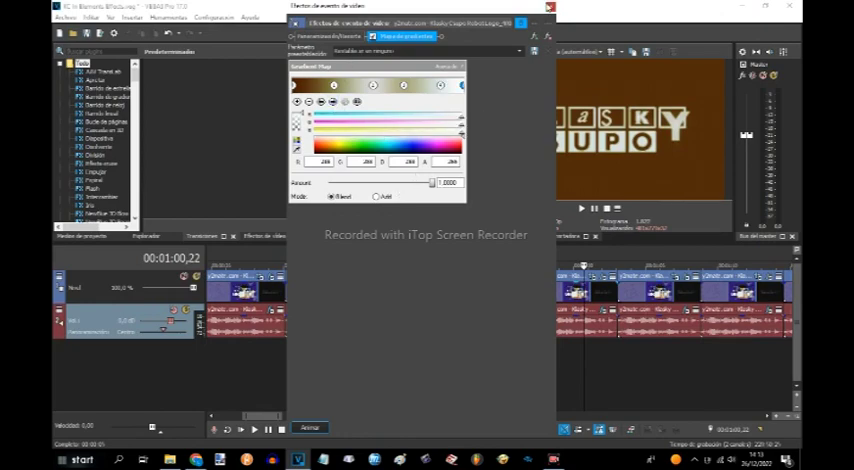
key(Escape)
Apply the Sodium chorus preset to the brown clip's audio and review its VCX vocoder.
click(603, 312)
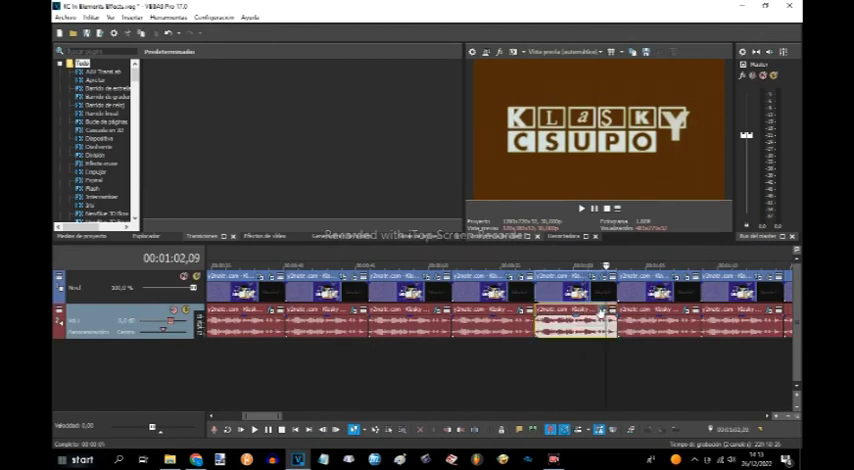
click(601, 312)
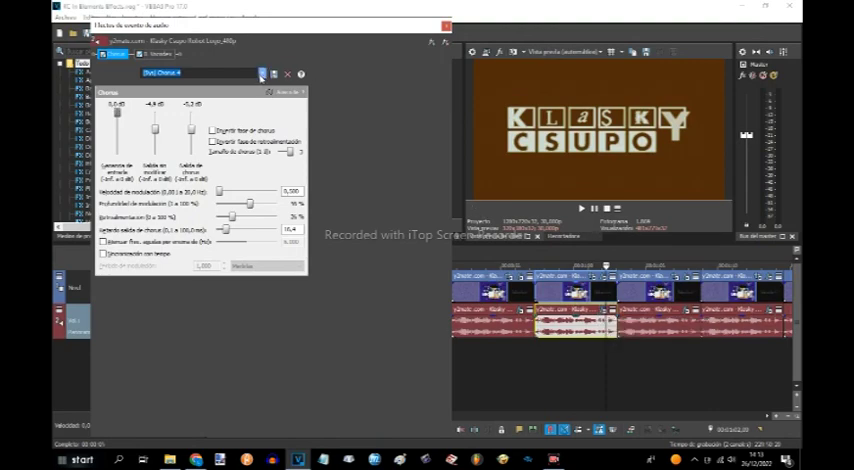
click(262, 74)
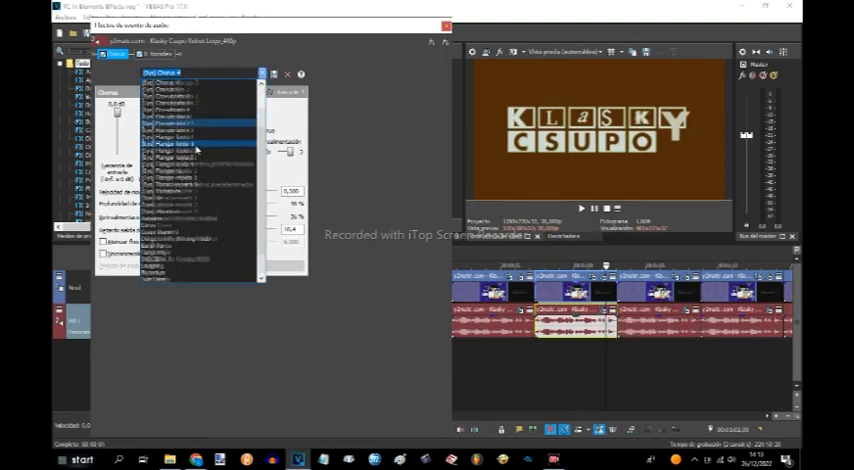
click(172, 259)
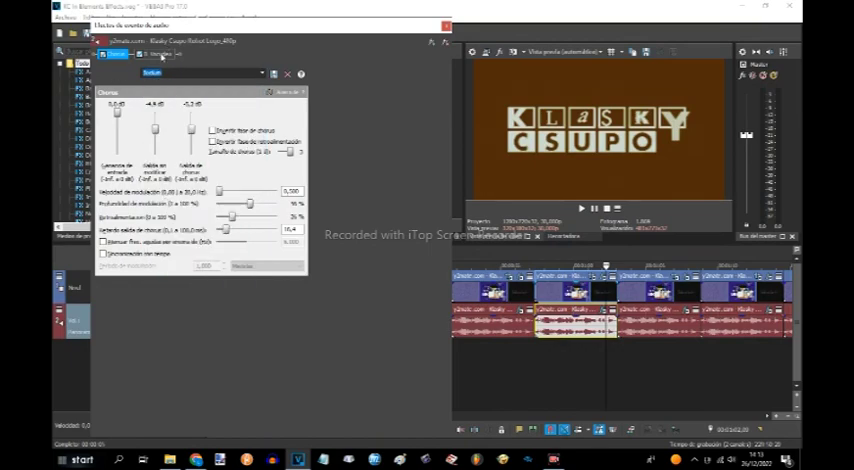
click(160, 54)
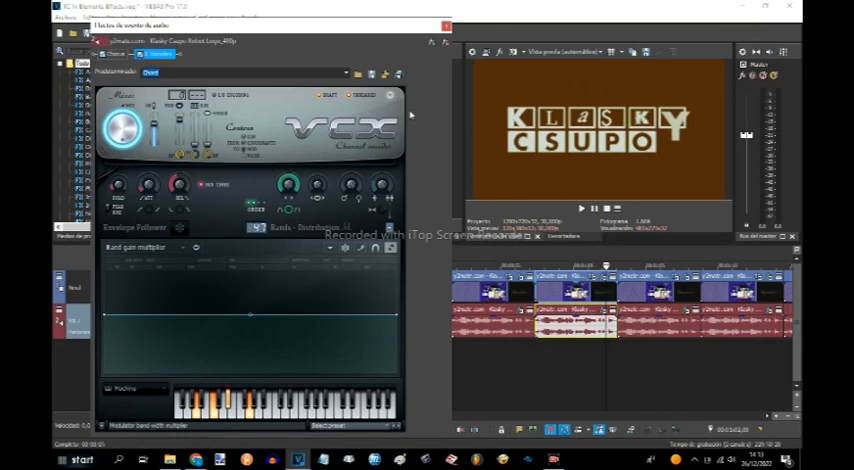
click(446, 26)
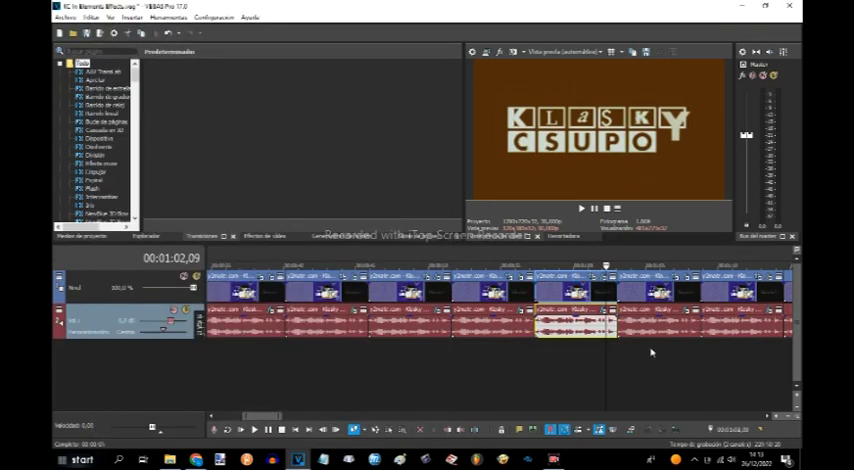
Apply the Magnicaum mask preset to the clip at 00:01:05,10.
click(650, 351)
click(684, 278)
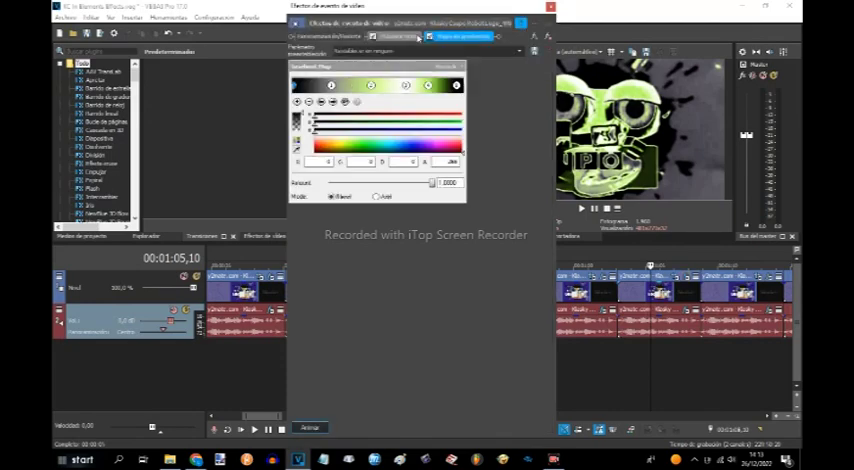
click(418, 37)
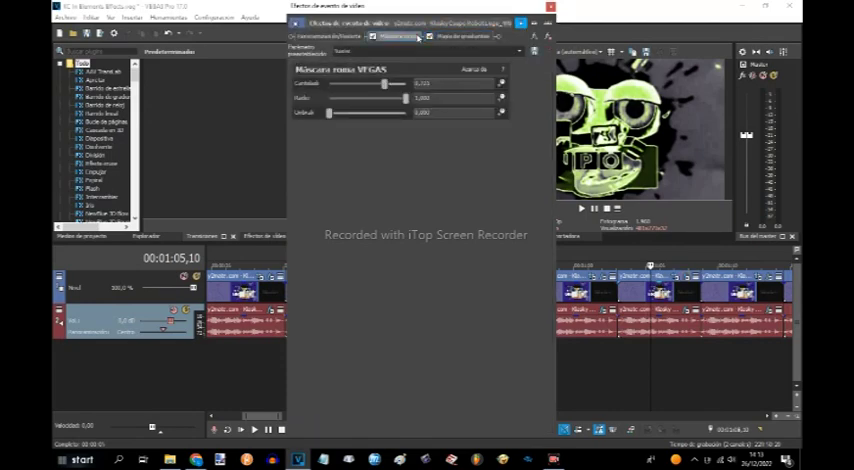
click(519, 50)
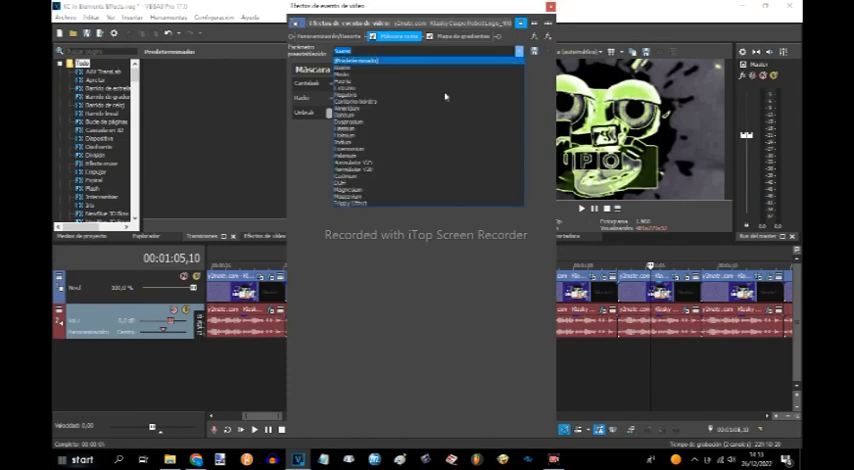
click(403, 191)
click(474, 37)
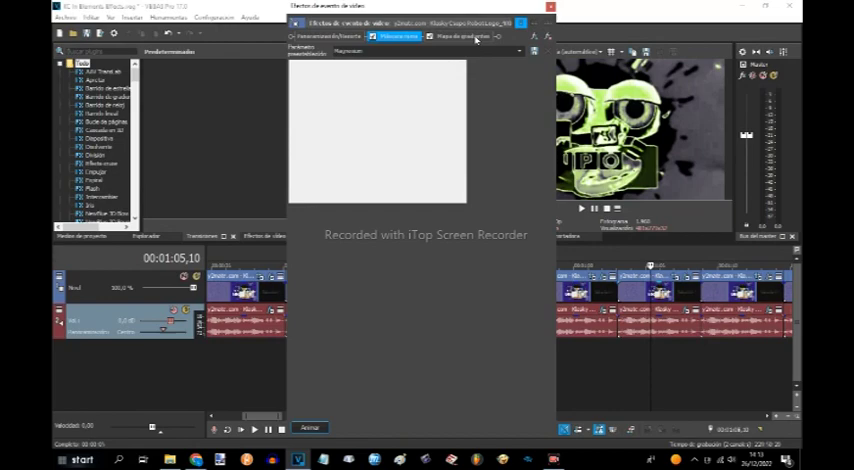
click(462, 37)
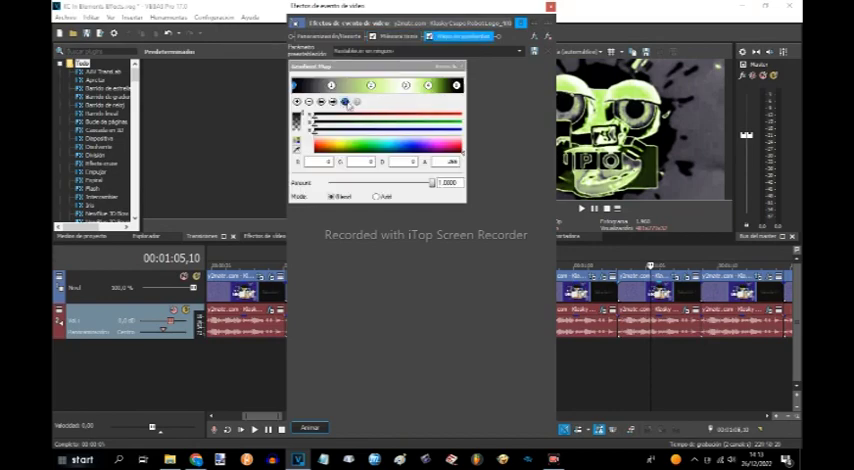
Step through the black-to-lime gradient map stops, including the lime and black ends.
click(333, 102)
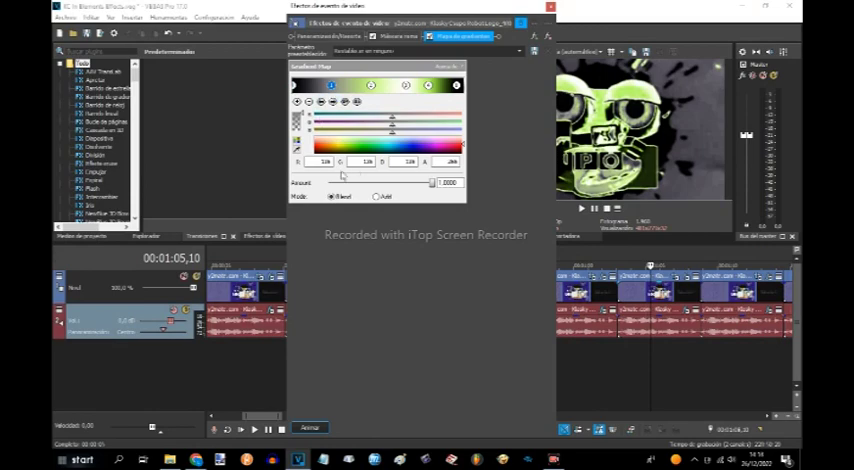
click(333, 102)
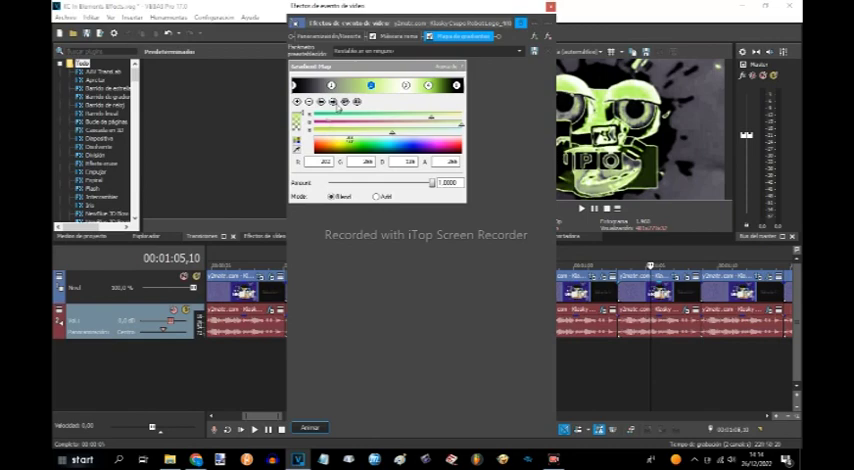
click(333, 102)
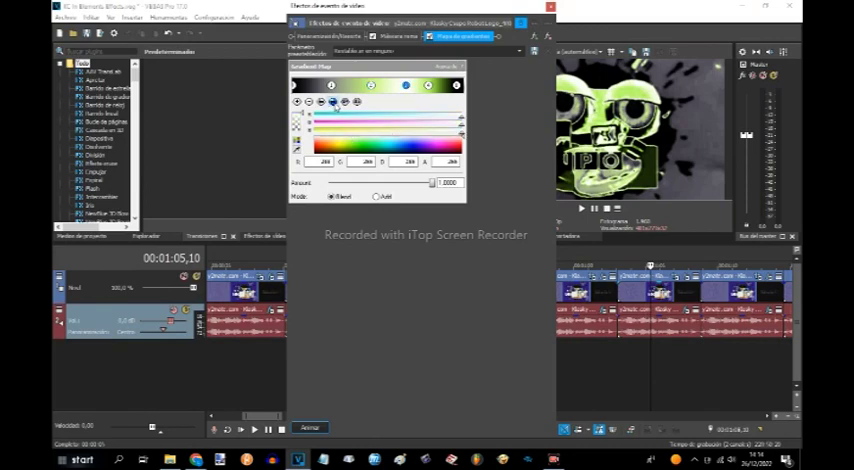
click(334, 102)
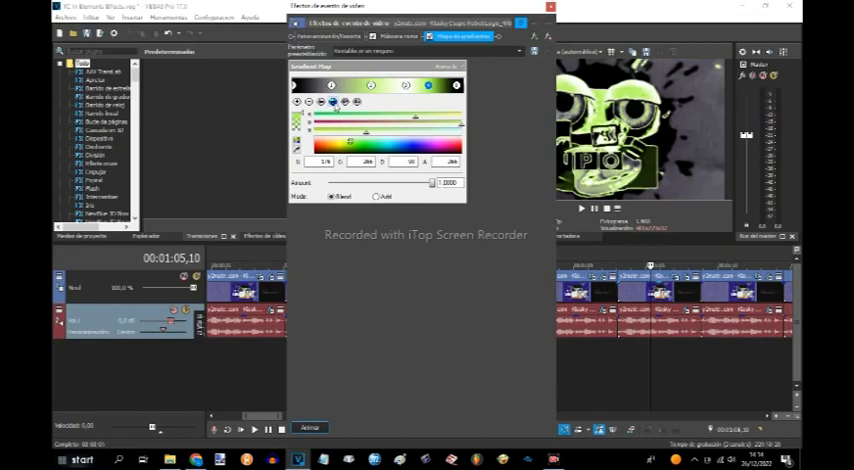
click(334, 103)
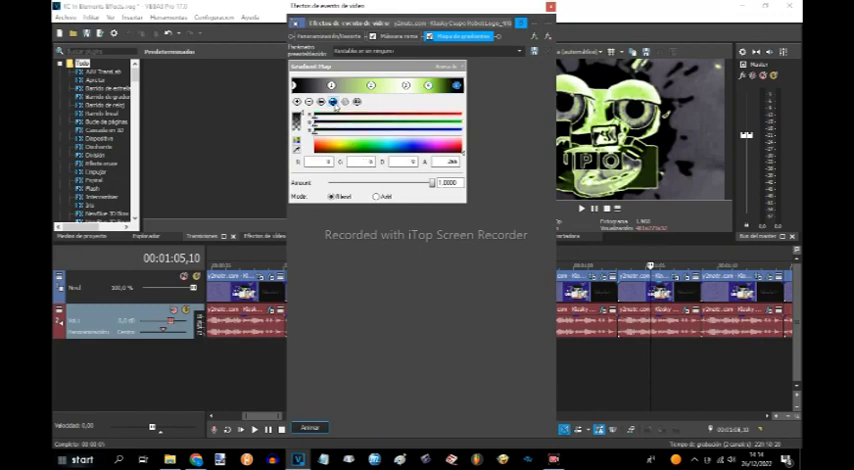
Close video effects, review the VCX vocoder, and move the playhead to 00:01:09,27.
click(548, 6)
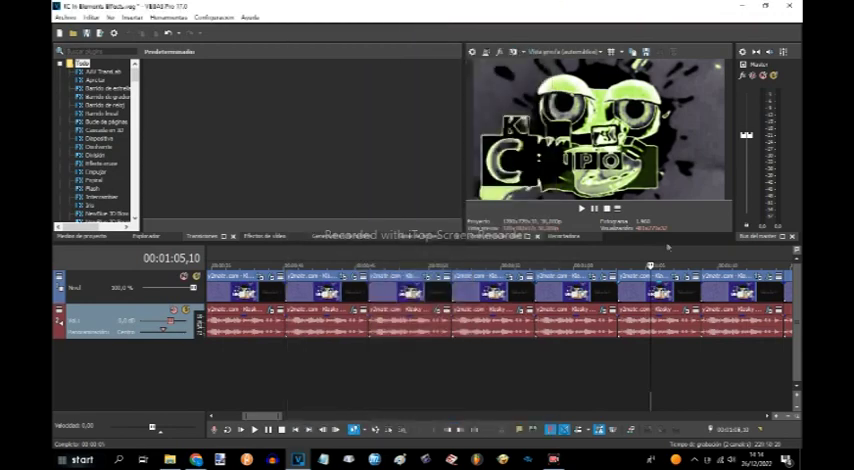
click(686, 311)
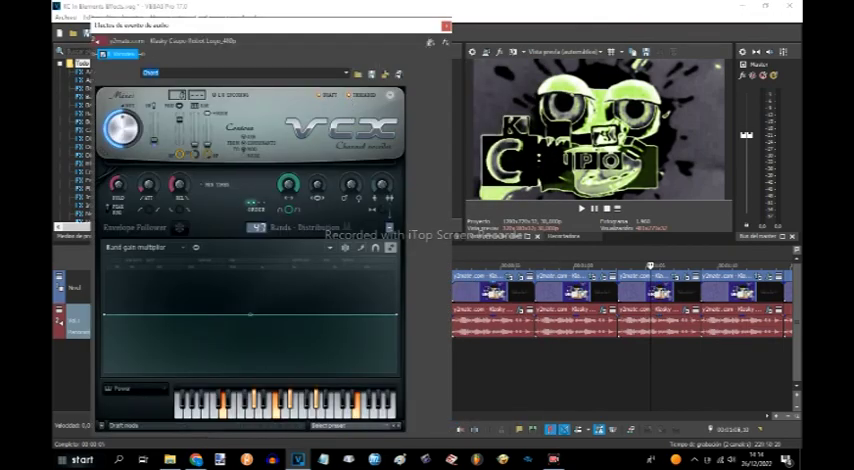
click(446, 26)
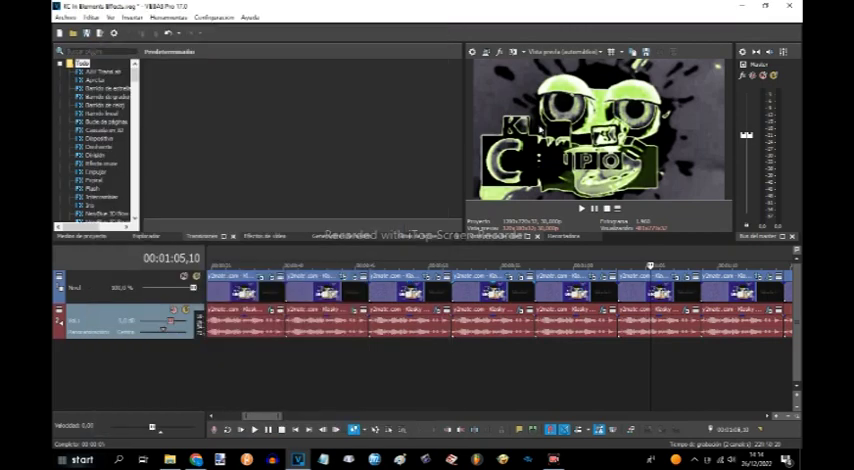
click(715, 356)
scroll(638, 287, up, 2)
mouse_move(657, 283)
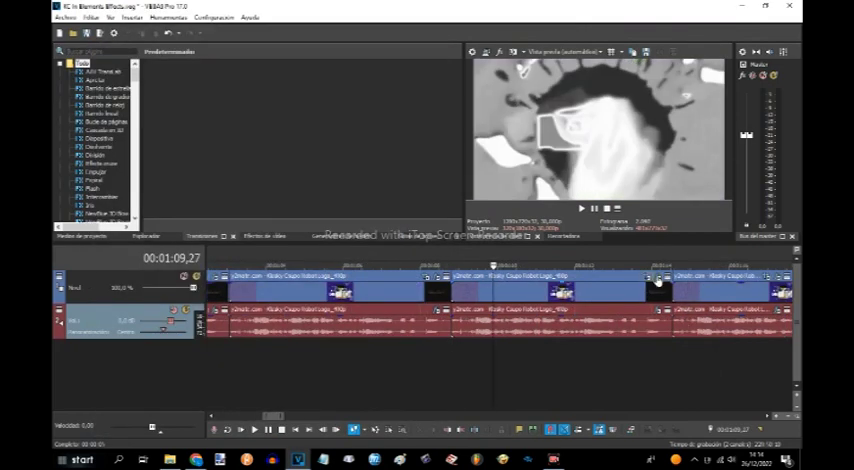
Apply the Aluminum light rays preset to the 00:01:09,27 clip, checking Sensitivity and Strength.
click(657, 280)
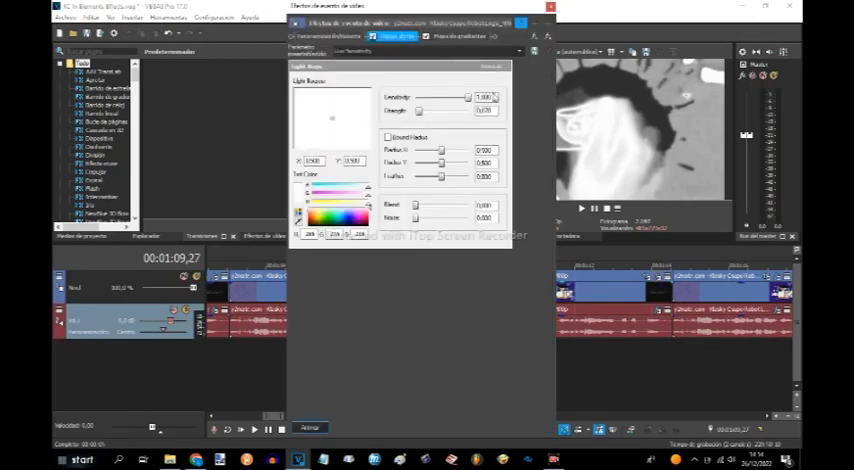
click(490, 97)
double_click(490, 97)
click(516, 50)
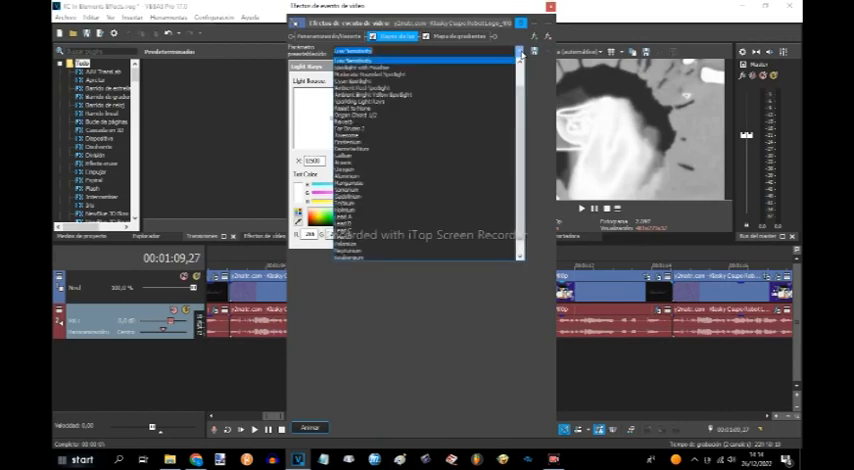
click(406, 180)
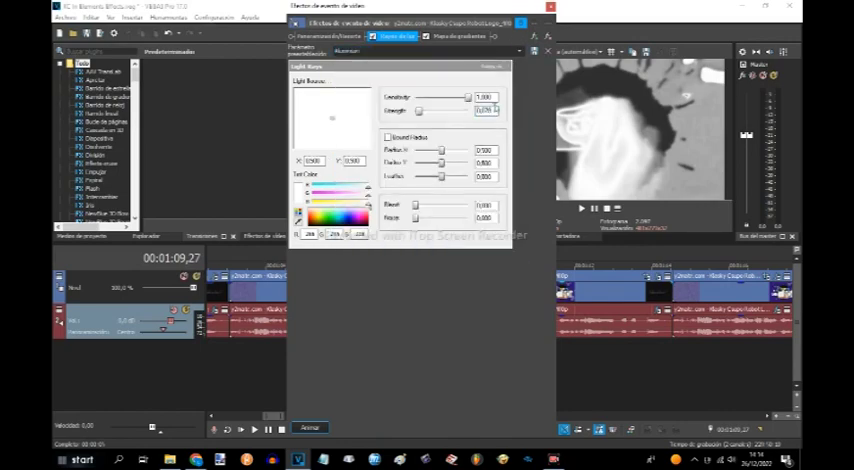
click(486, 110)
double_click(490, 110)
click(486, 217)
click(446, 37)
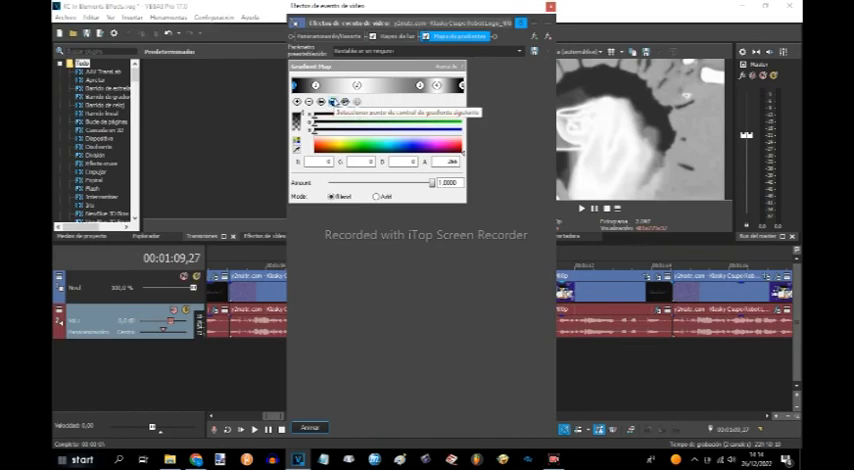
click(333, 102)
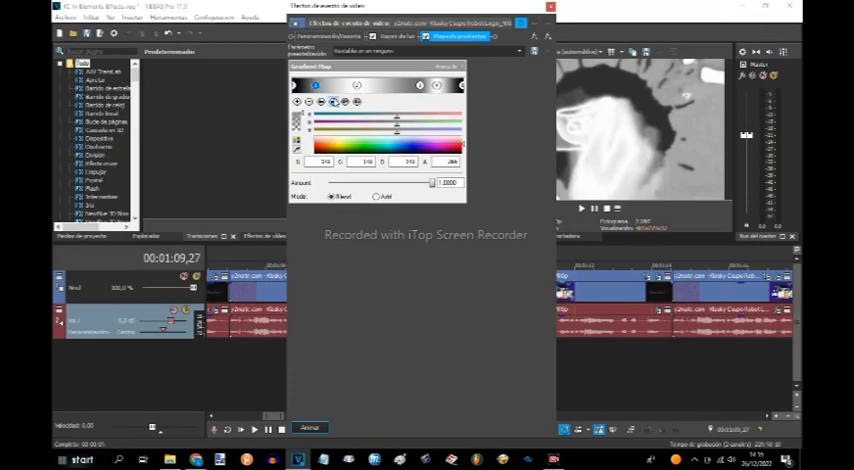
click(333, 102)
click(333, 102)
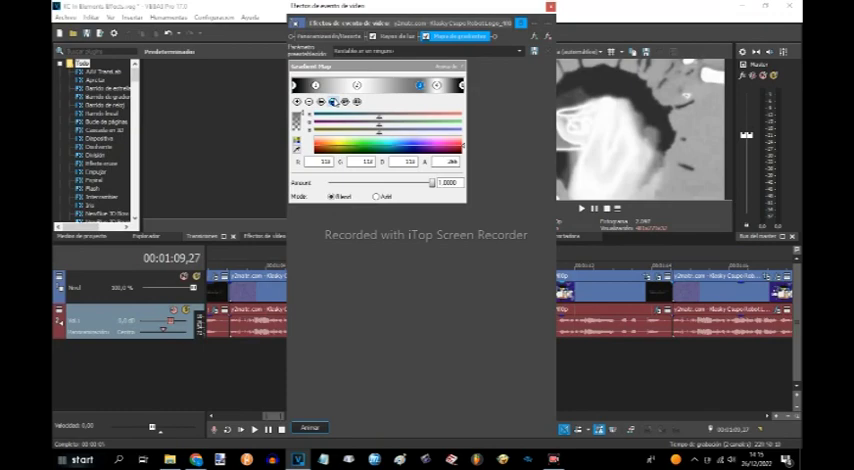
click(333, 102)
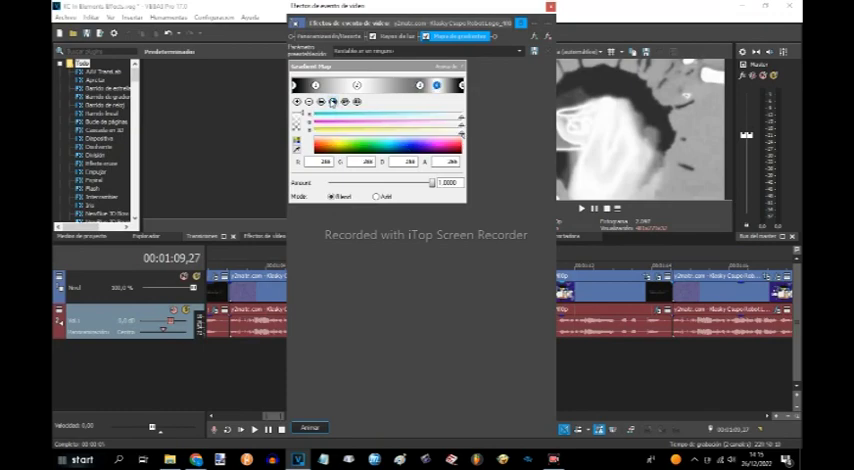
click(333, 102)
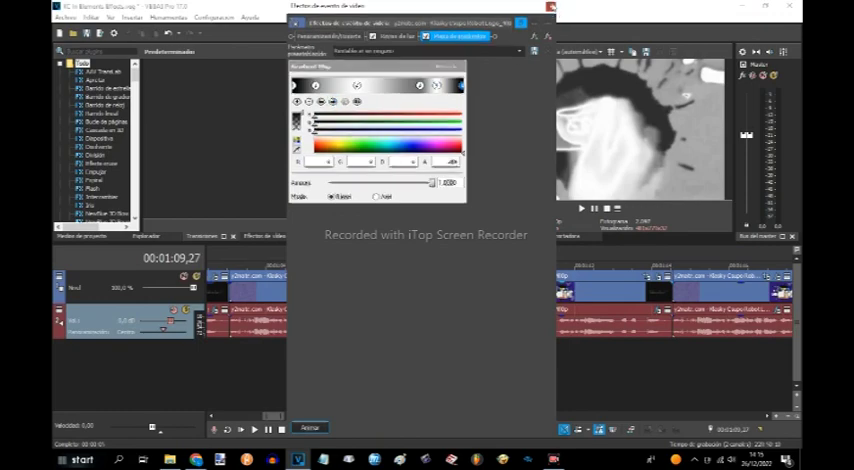
click(549, 6)
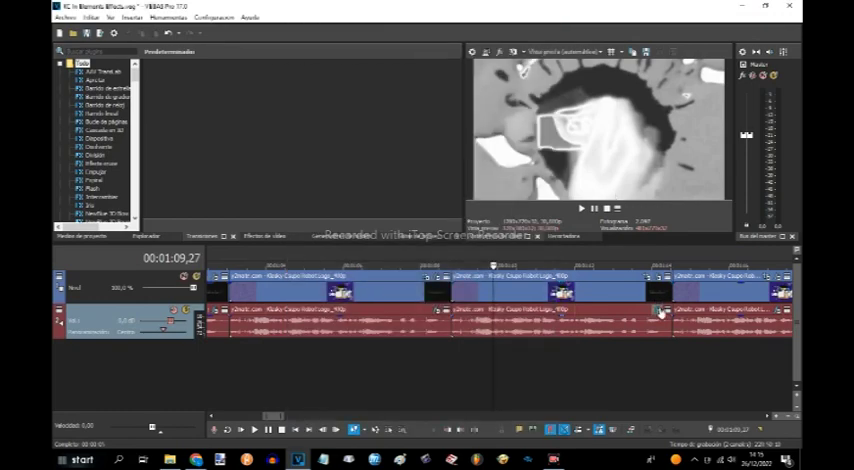
Review the 00:01:09,27 clip's vocoder, then open video effects for the clip at 00:01:16,17.
click(660, 312)
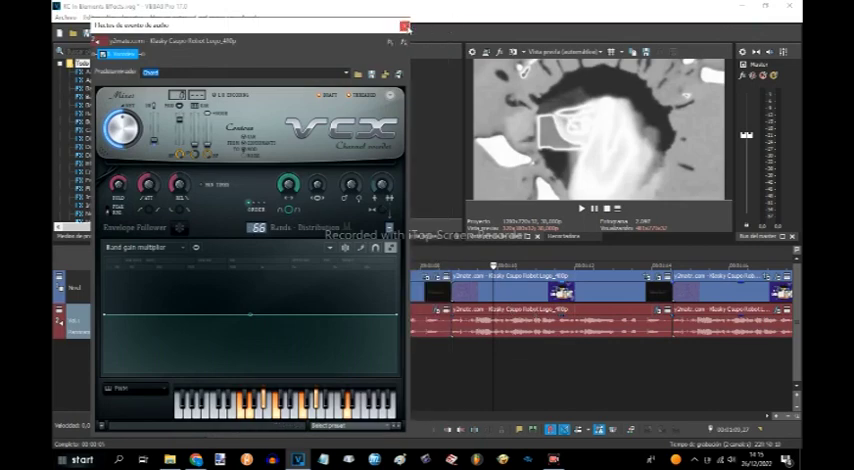
click(446, 25)
scroll(548, 293, down, 3)
click(590, 285)
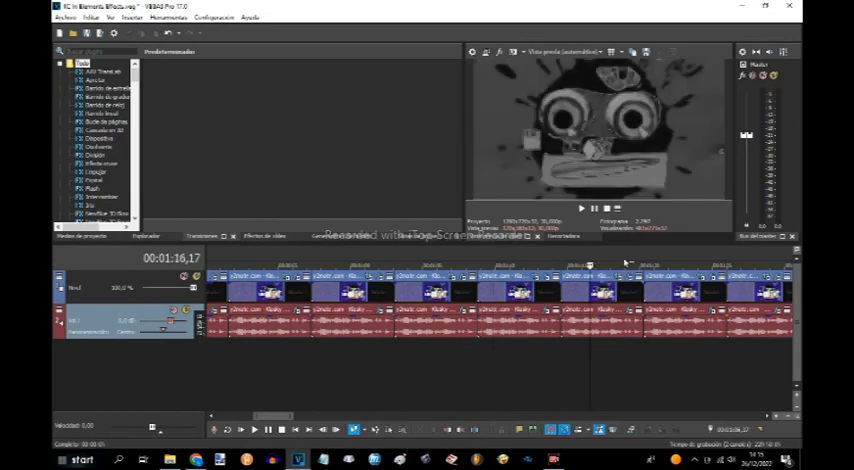
click(628, 281)
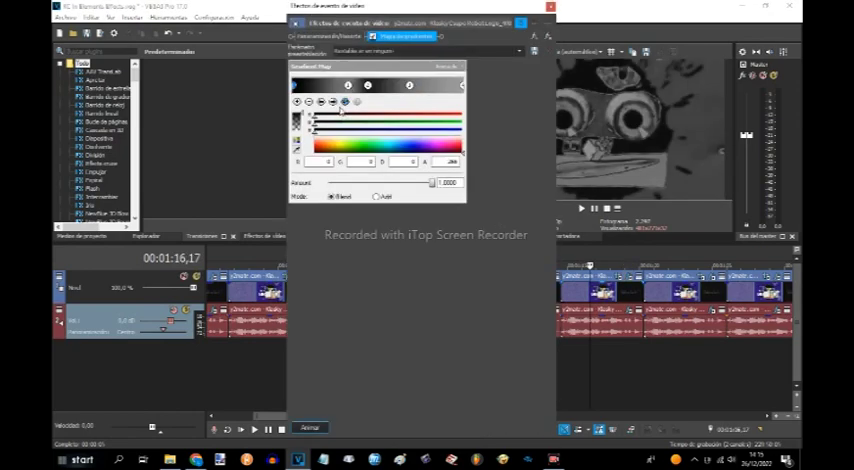
click(334, 102)
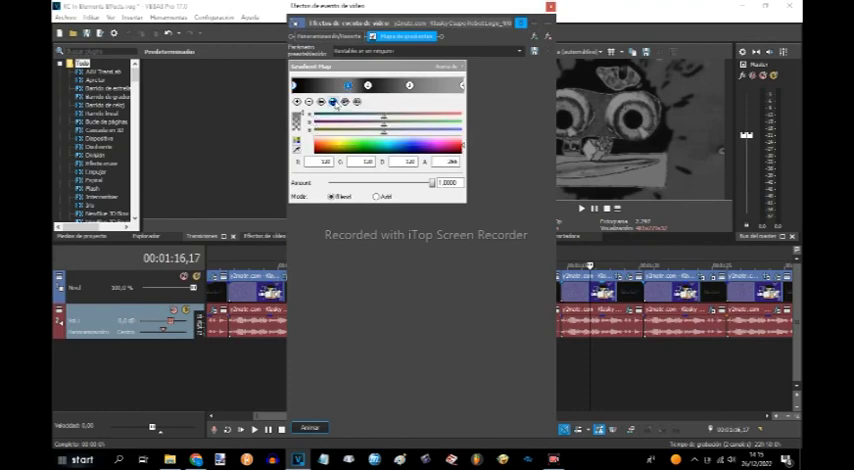
click(334, 102)
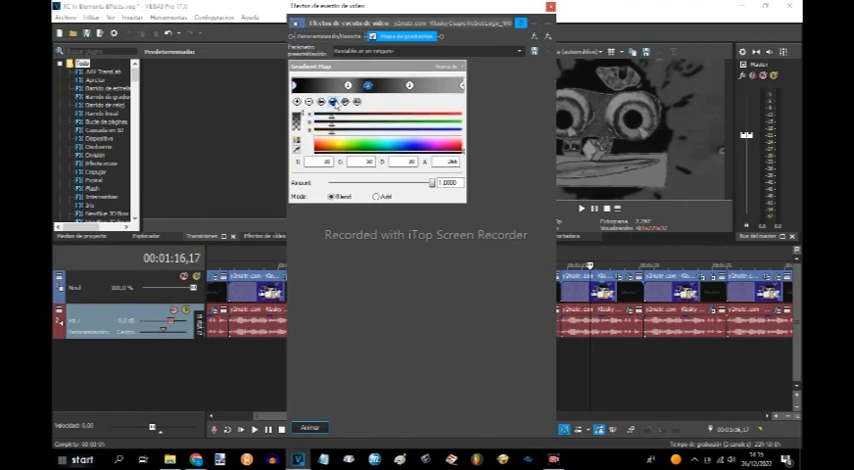
click(334, 102)
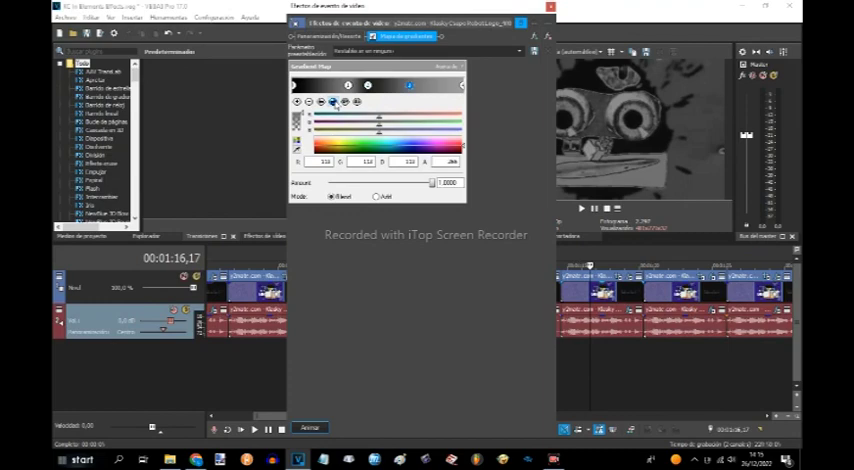
click(334, 102)
click(334, 102)
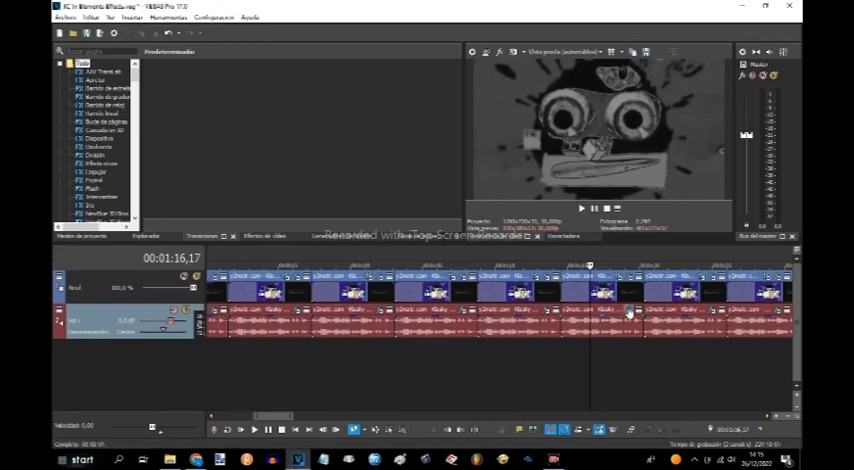
Review the greyscale clip's Bitcrusher and Vocoder audio effects, then move playback to 00:01:22,12.
click(629, 313)
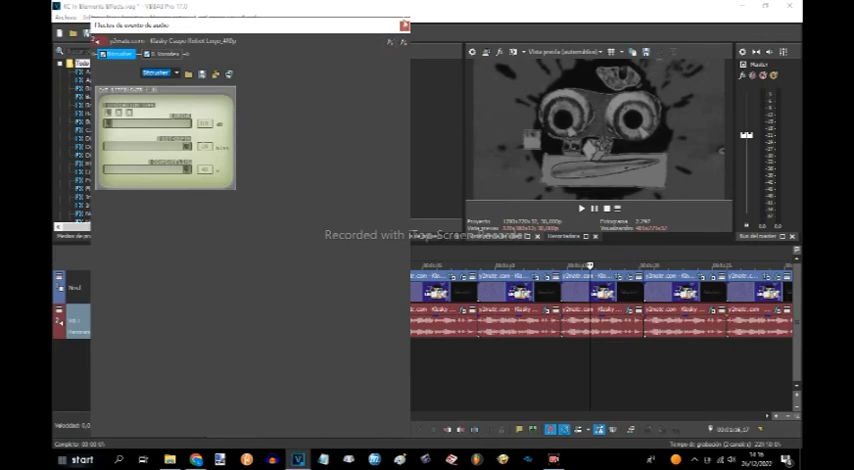
click(404, 25)
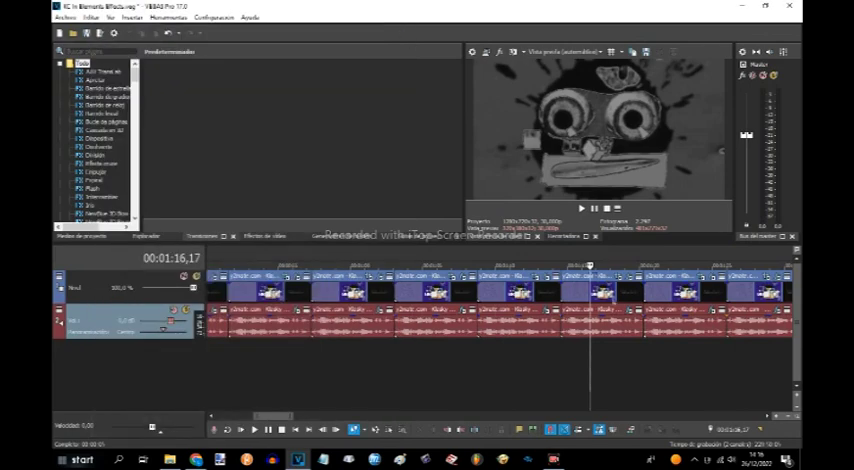
click(628, 313)
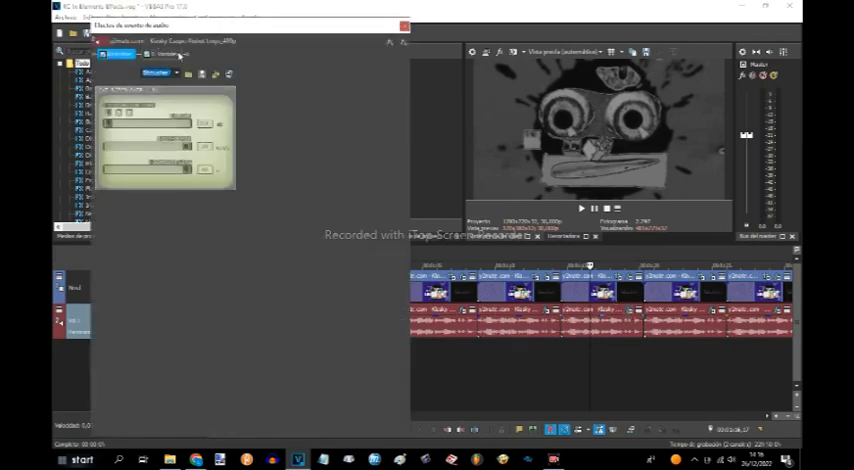
click(404, 25)
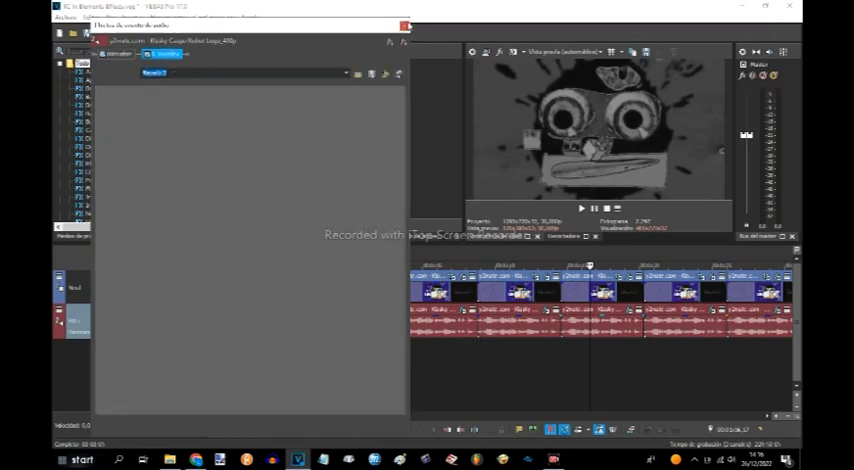
click(675, 362)
scroll(675, 362, up, 3)
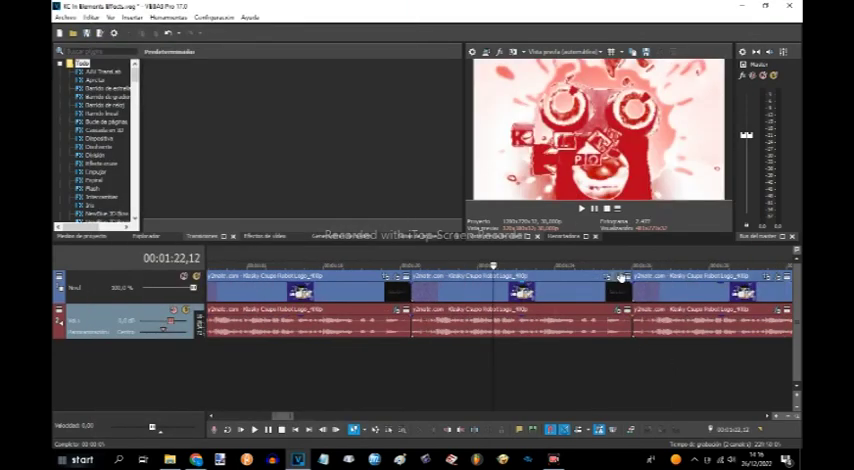
Apply the Phosphorus preset to the red clip's VEGAS Glow effect.
click(621, 278)
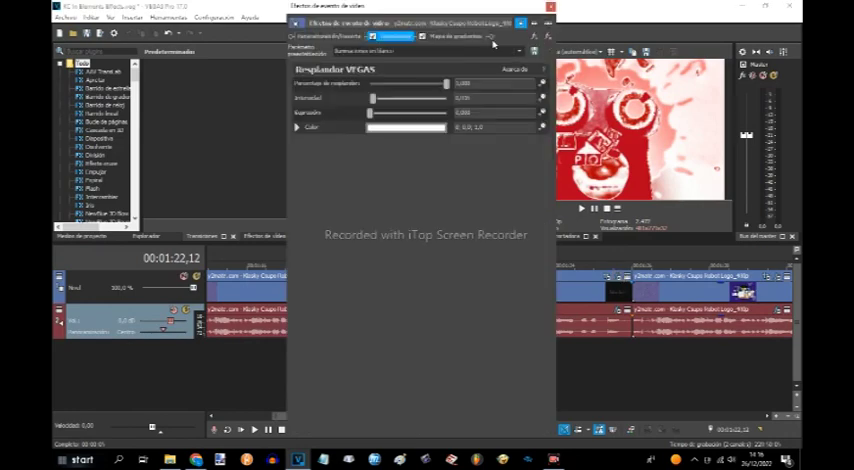
click(519, 51)
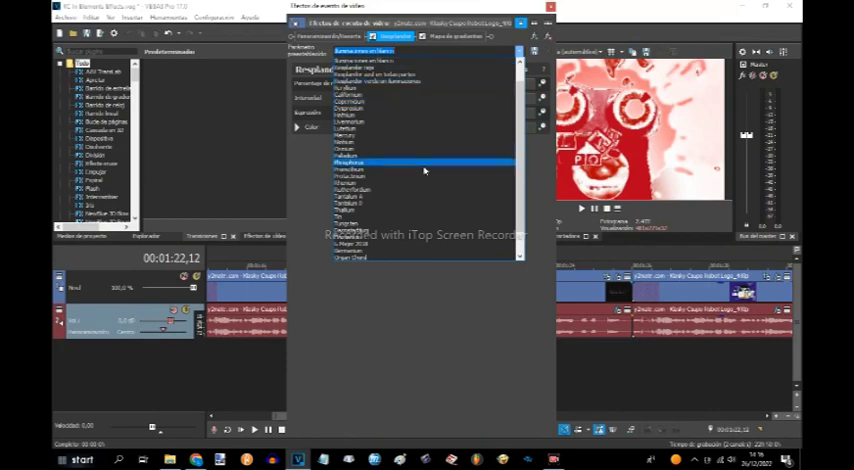
click(403, 169)
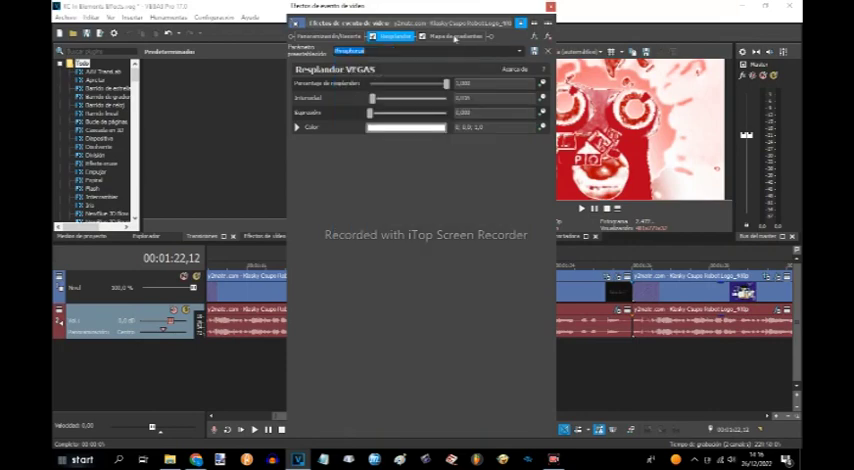
Step through the red clip's Gradient Map stops (white, deep red, white, red), then close Video Event FX.
click(455, 37)
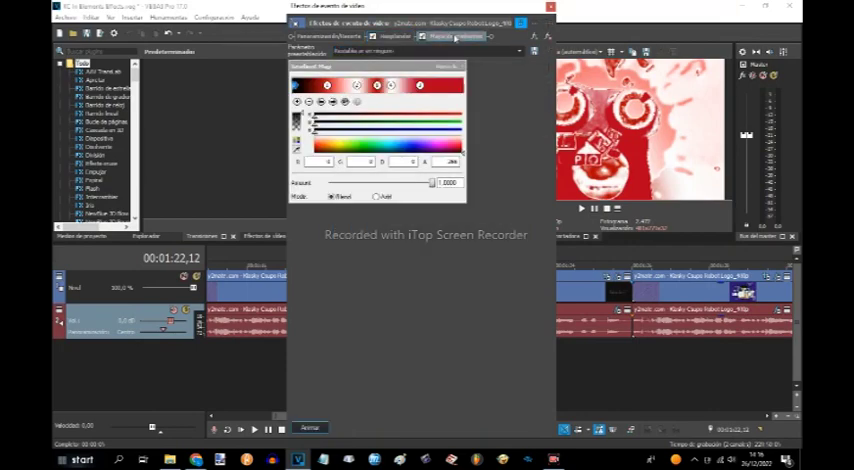
click(332, 102)
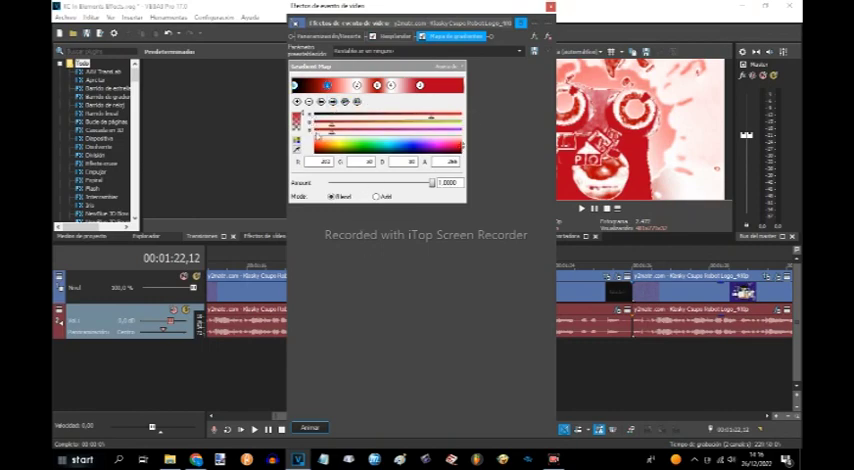
click(333, 102)
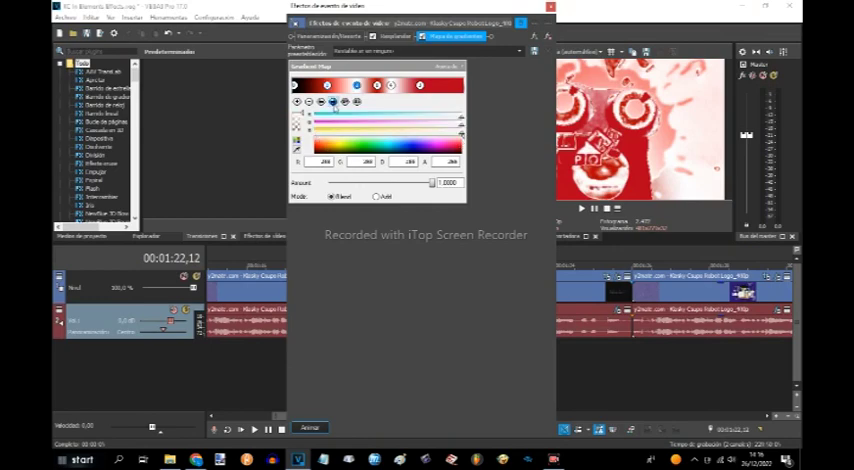
click(333, 102)
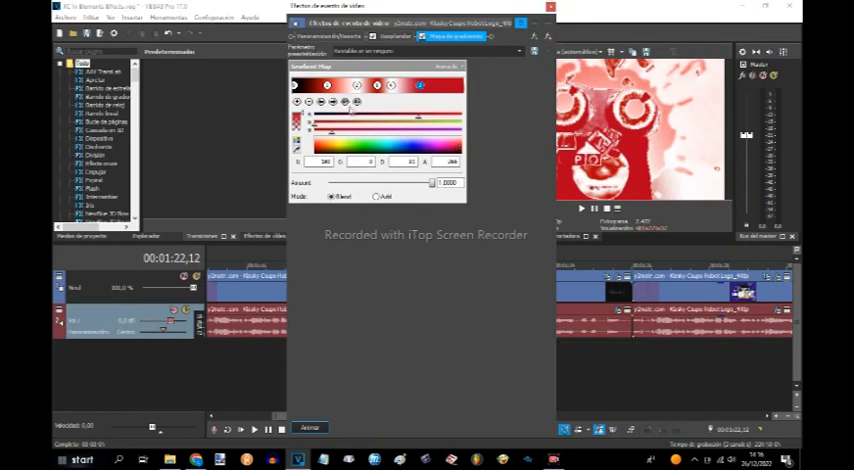
click(333, 102)
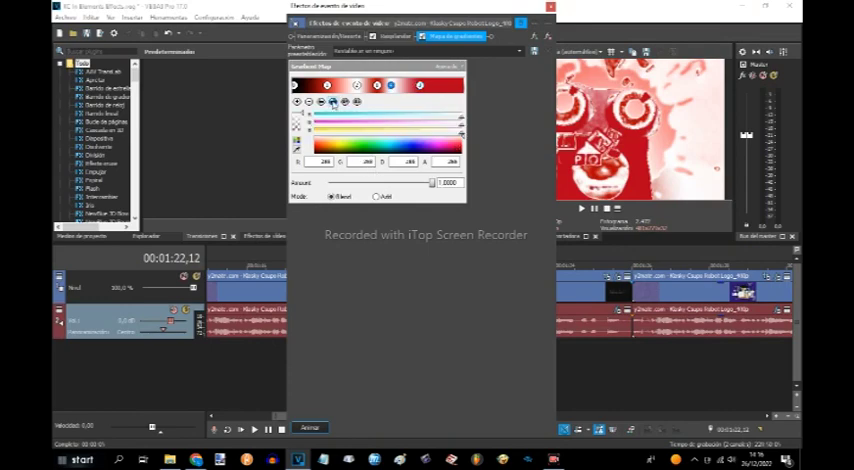
click(333, 102)
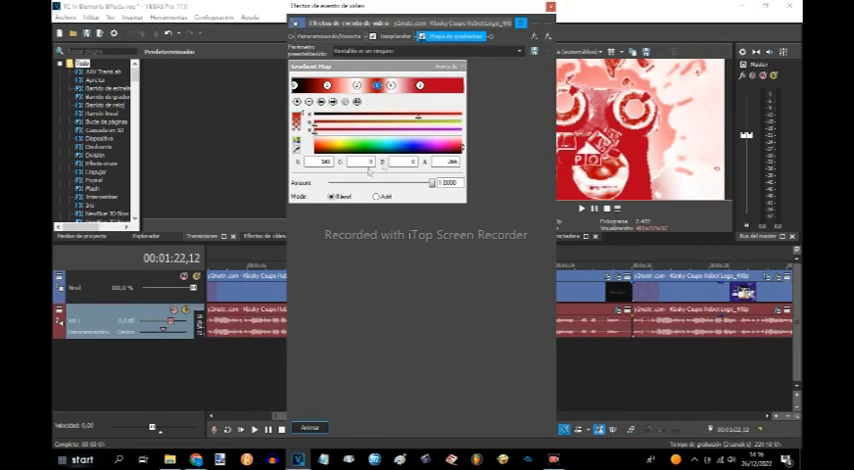
click(548, 6)
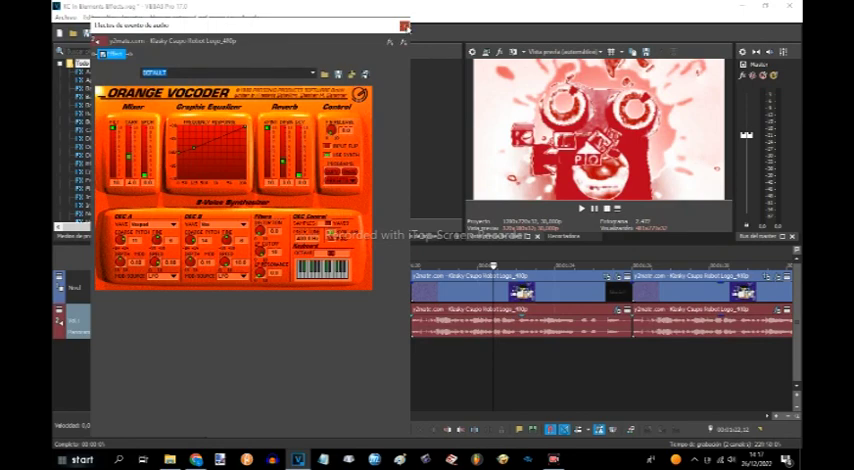
Close the red clip's Orange Vocoder and move playback to the yellow clip at 00:01:26,22.
click(404, 26)
click(661, 376)
scroll(661, 376, down, 3)
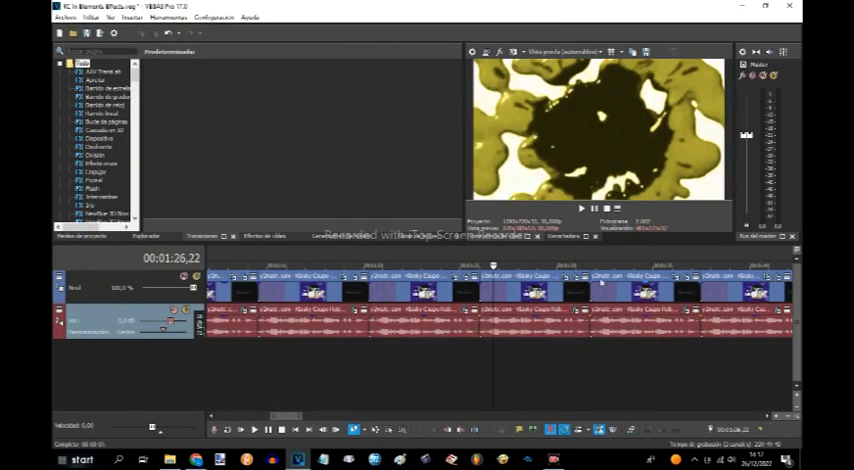
Step through the yellow clip's black-to-yellow Gradient Map stops, ending on white, then close Video Event FX.
click(575, 280)
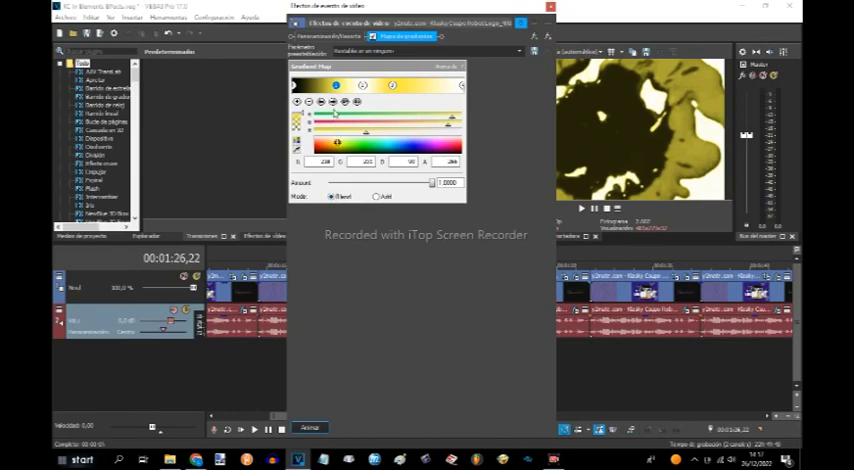
click(333, 102)
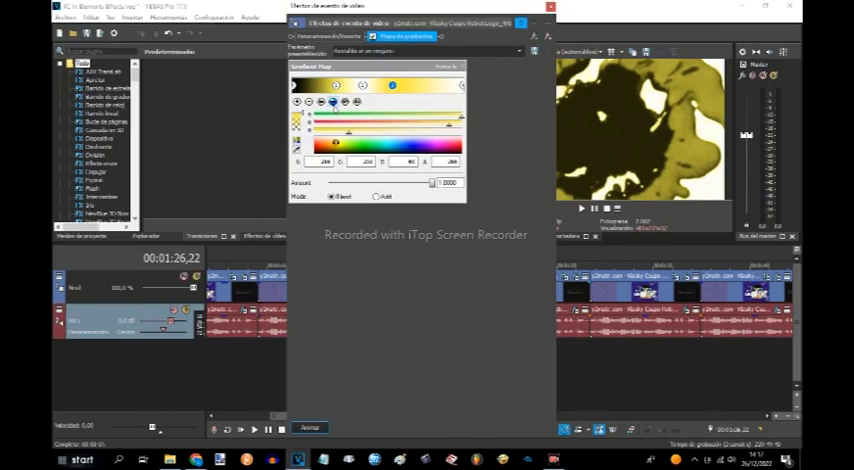
click(333, 102)
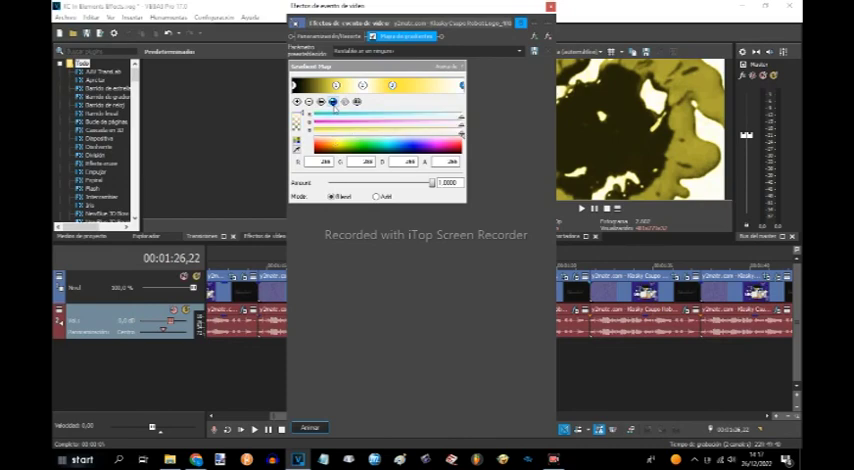
click(549, 7)
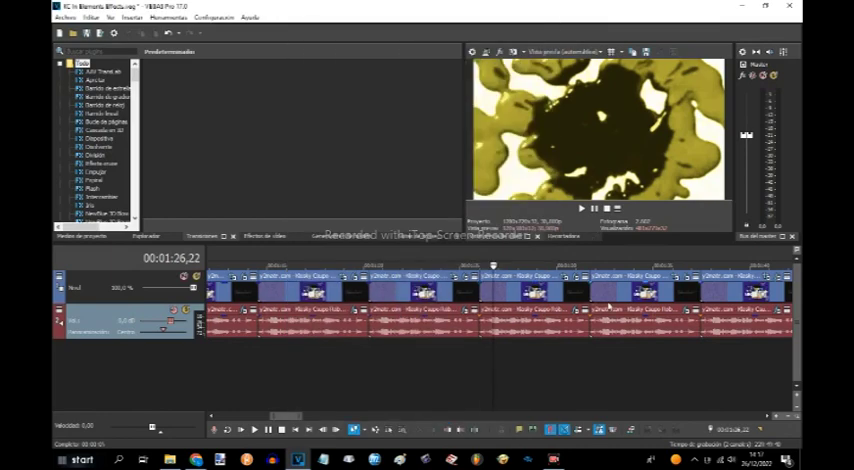
Check the next logo clip's VCX audio effects, then open the video effects of the 00:01:33,19 clip.
click(577, 313)
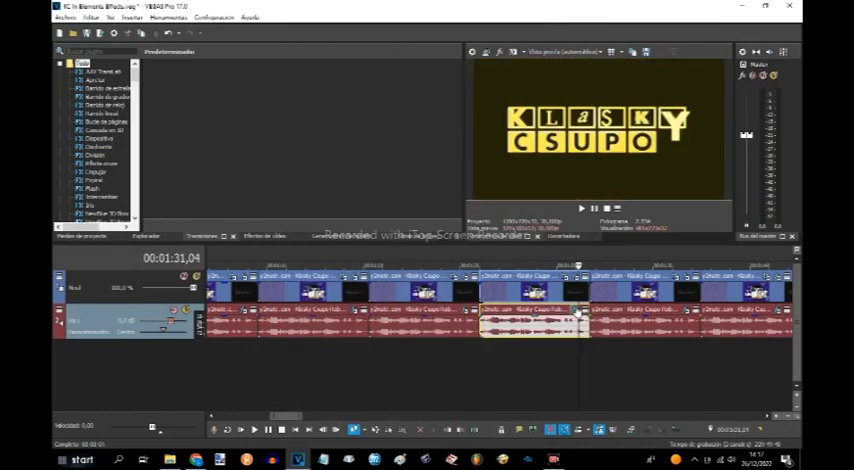
click(577, 313)
click(404, 25)
click(627, 267)
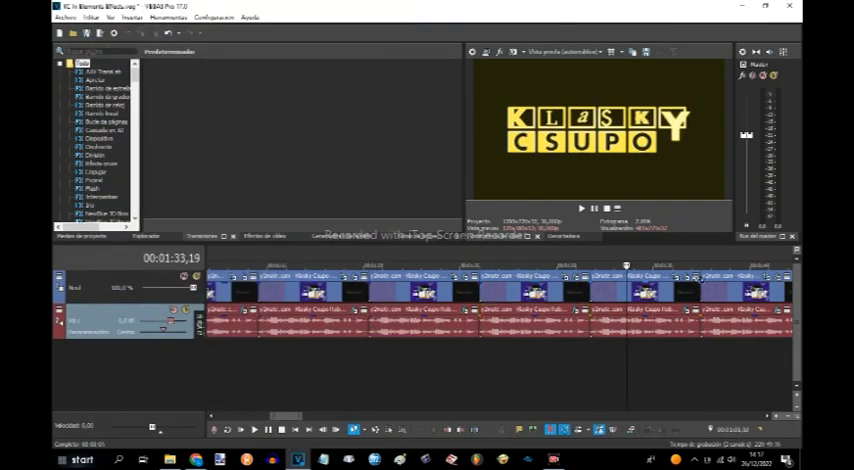
click(684, 277)
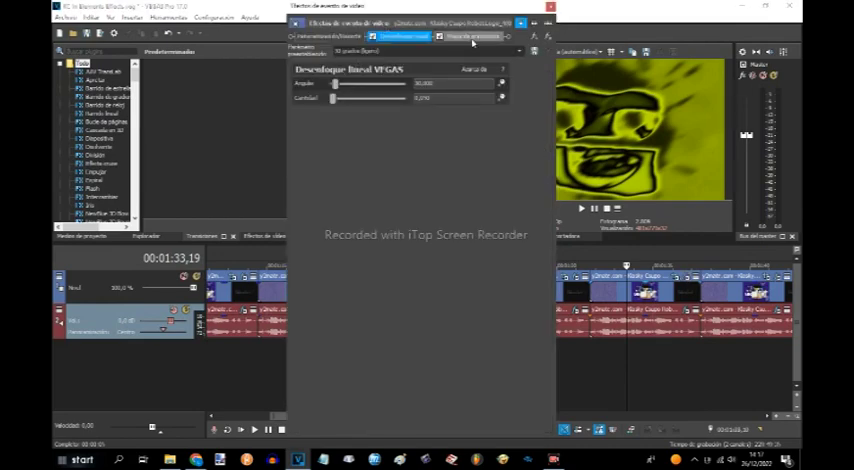
Open the yellow-green clip's Gradient Map and inspect its black and yellow-green stops.
click(472, 38)
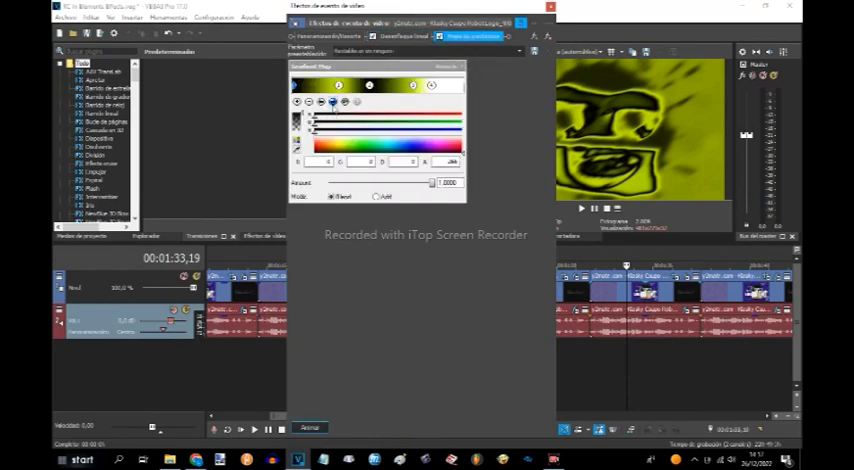
click(333, 102)
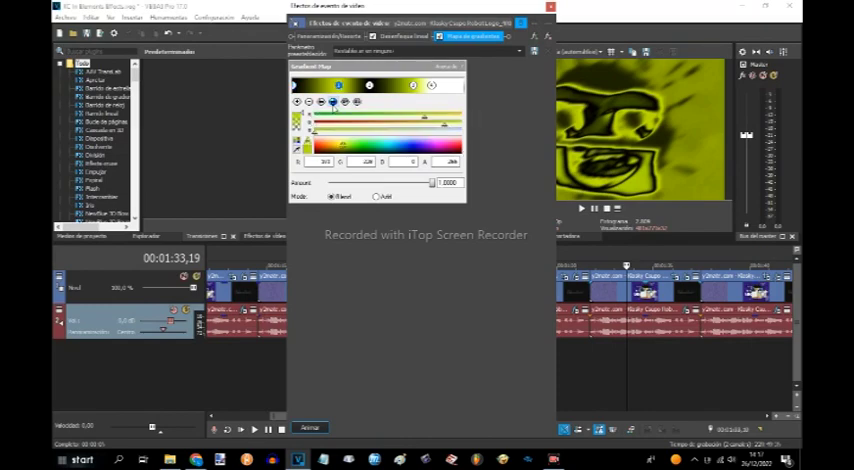
click(333, 102)
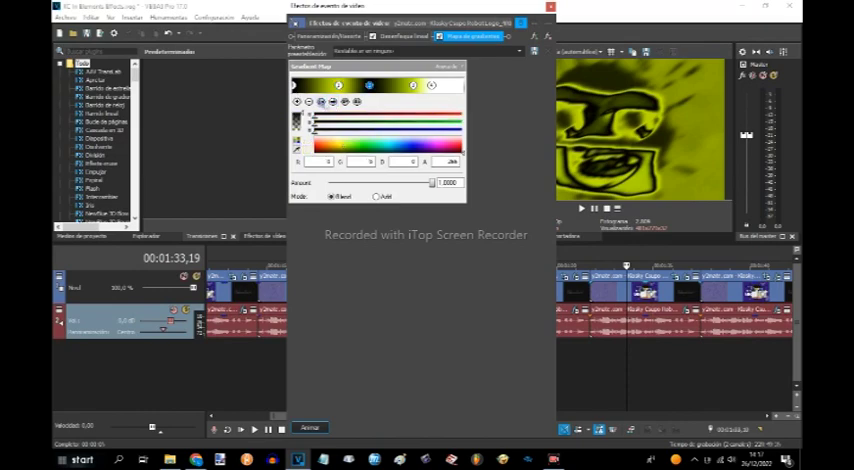
click(333, 102)
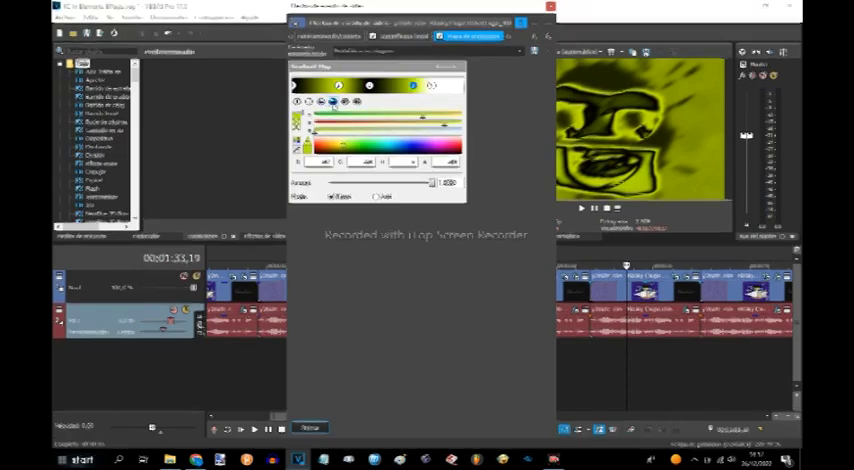